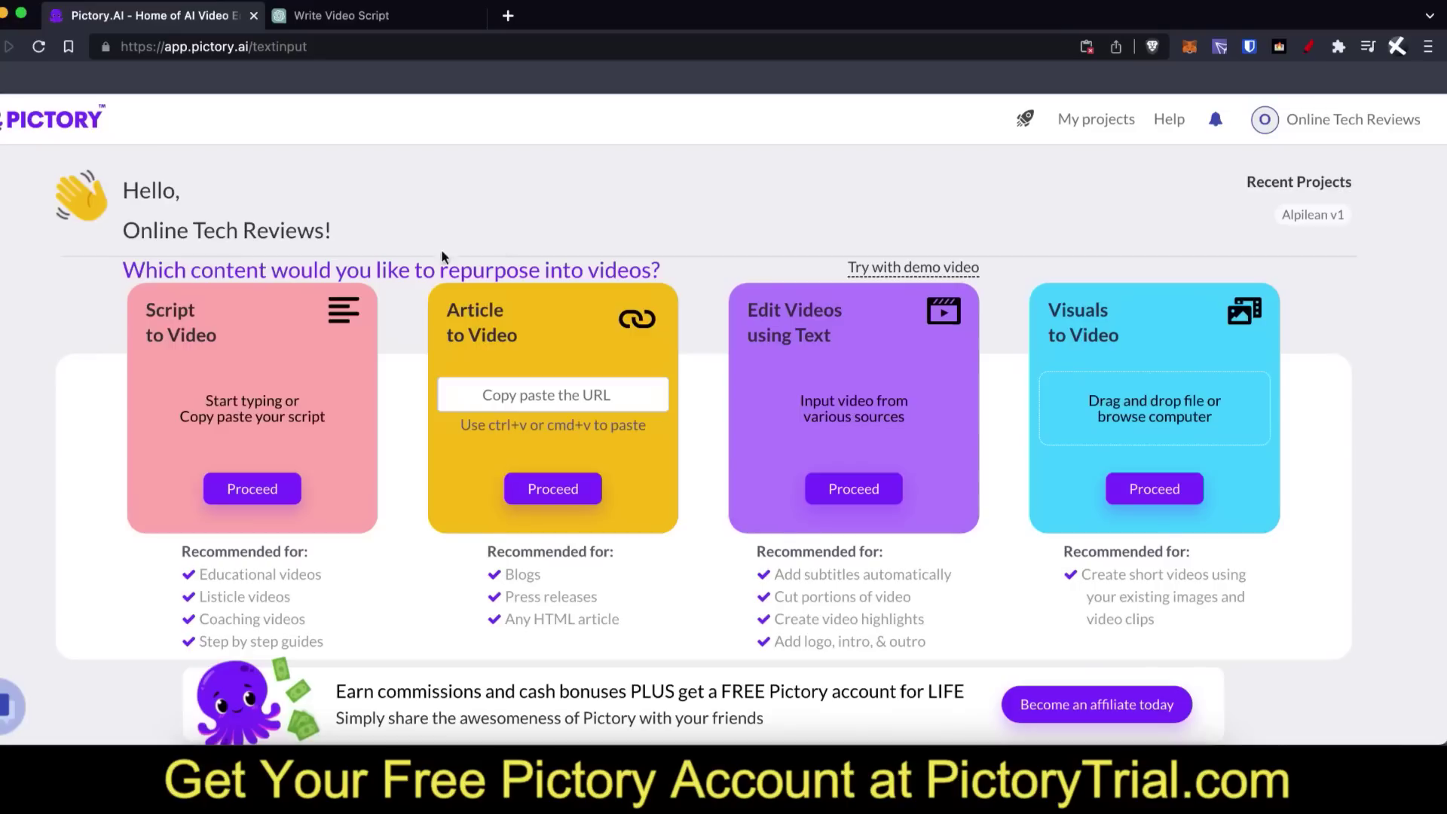
Step: Start a Script to Video project named 'Make Money Online 2023' and paste in the prepared script
click(470, 214)
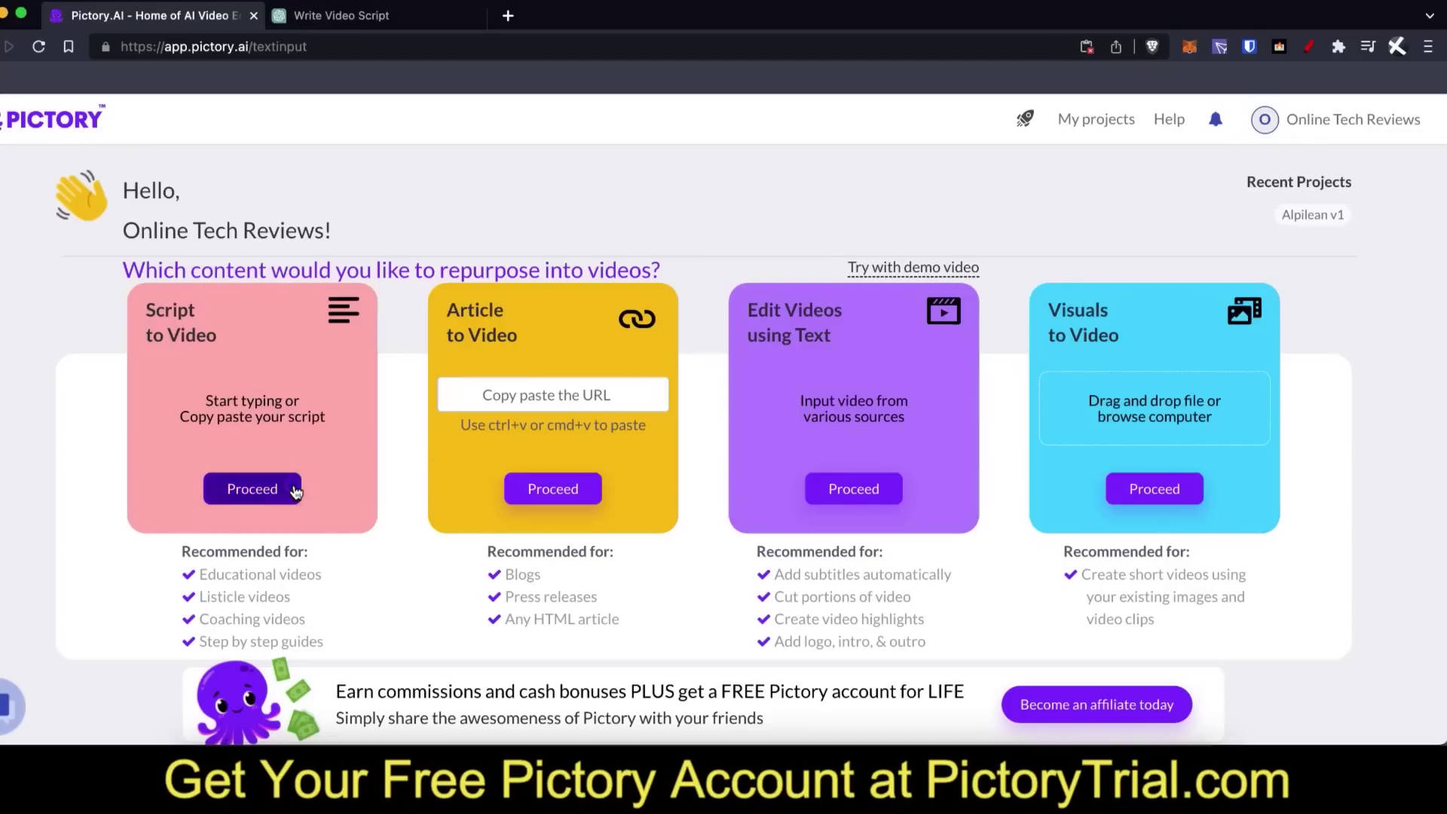
click(260, 490)
click(417, 282)
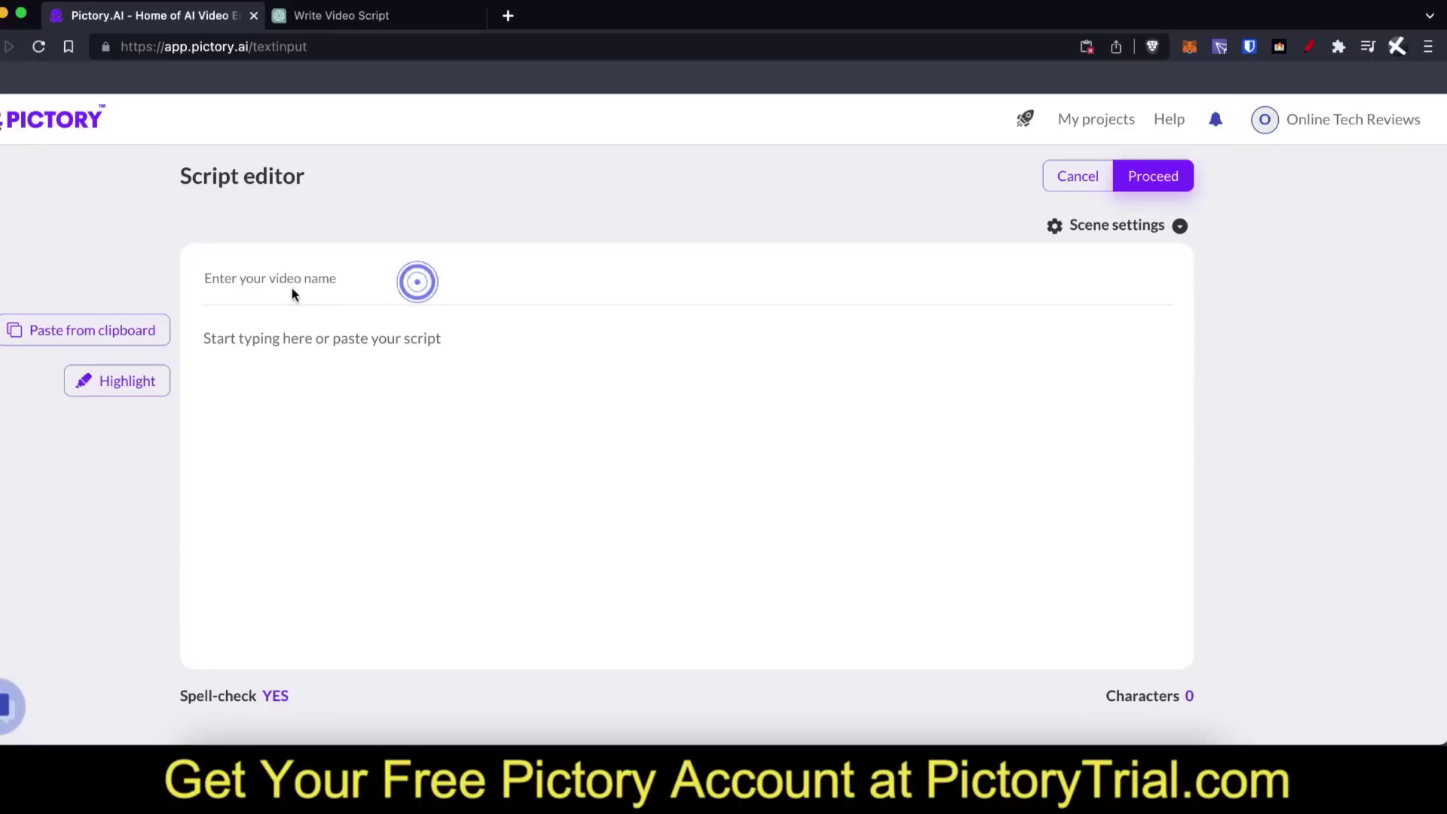
text(Make Money Online 2023)
click(342, 331)
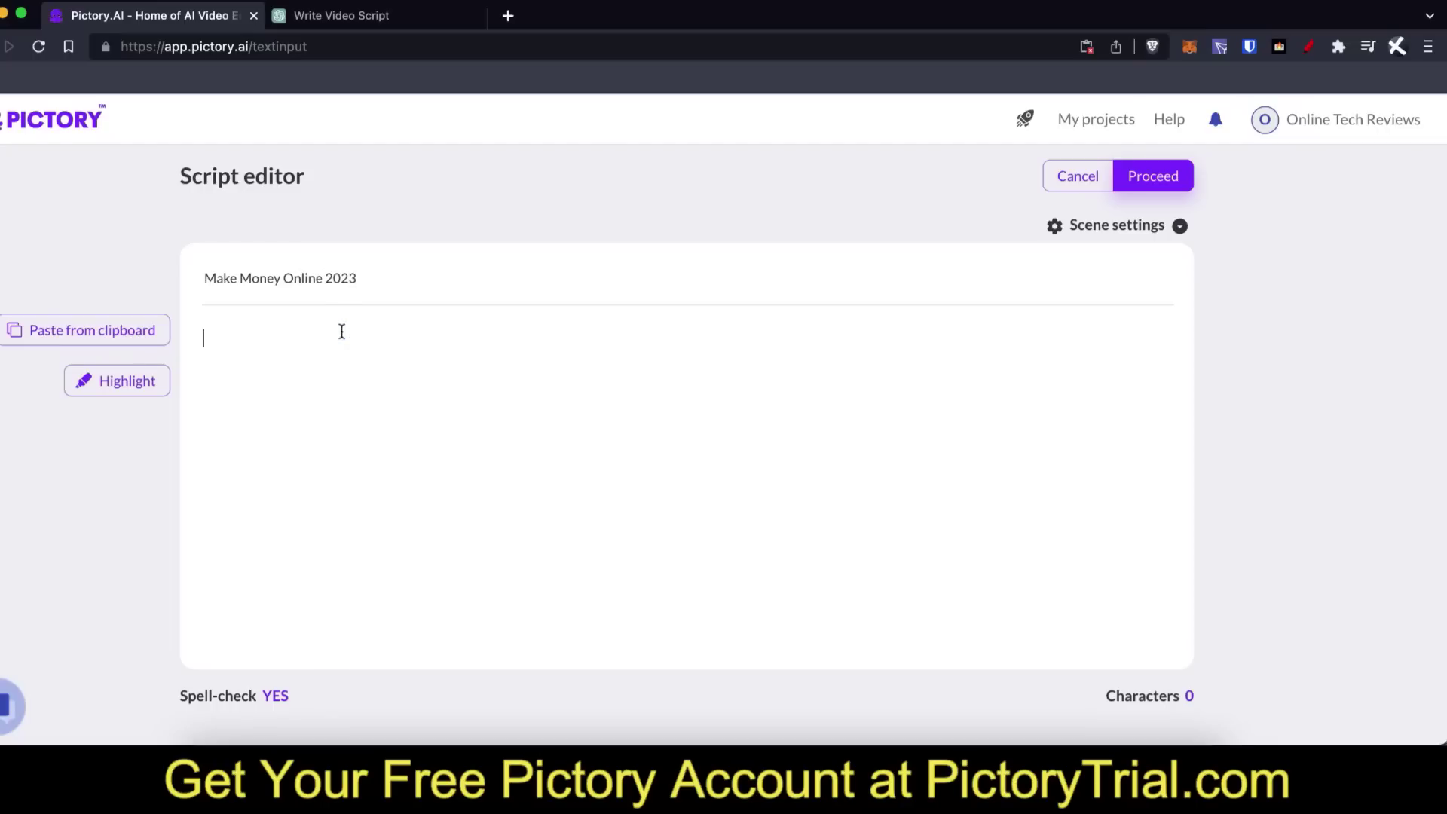
key(super+v)
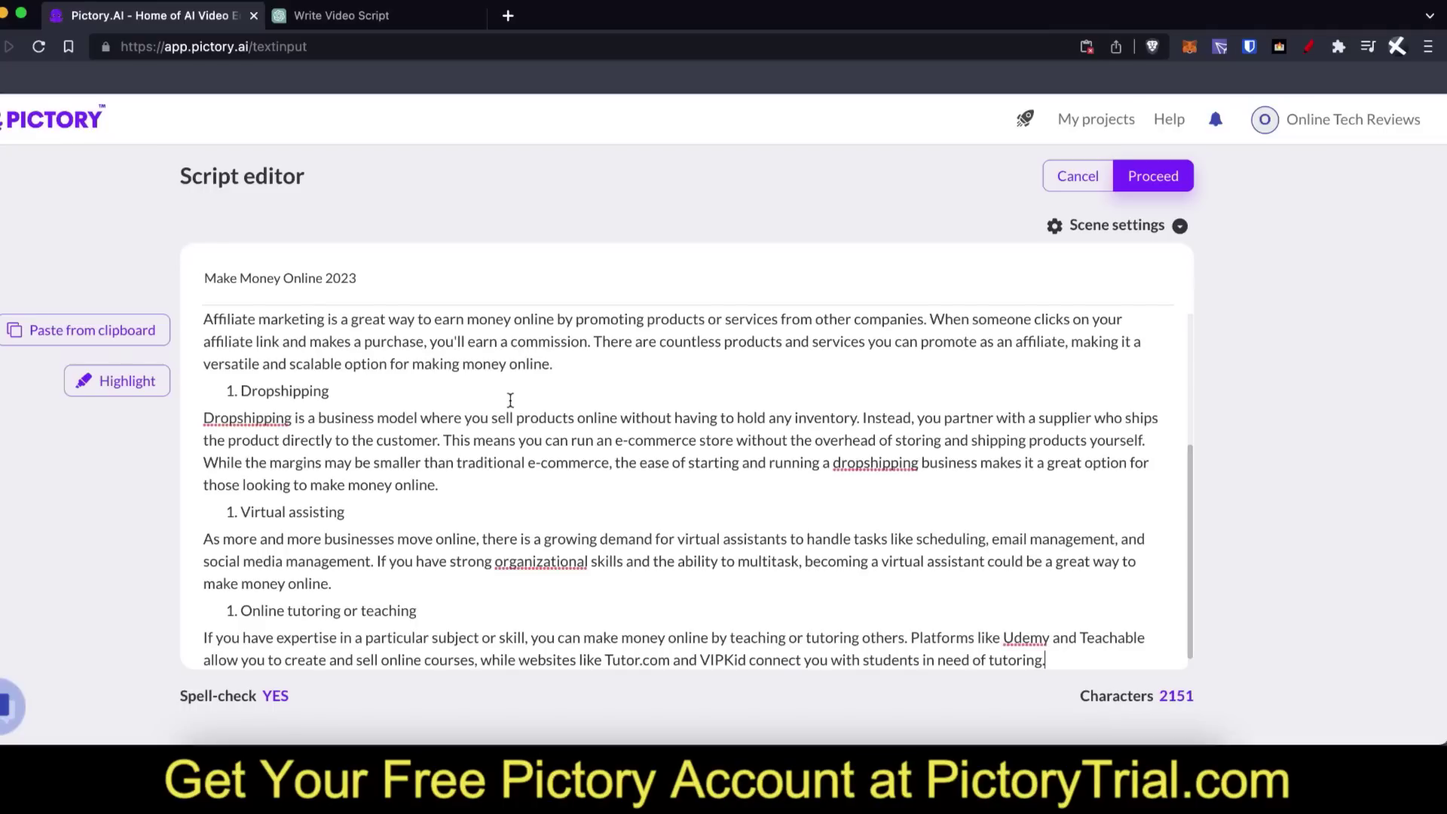
Step: Bold the '1. Blogging' and 'Affiliate marketing' headings in the script
scroll(510, 400, down, 1)
scroll(510, 400, up, 10)
scroll(543, 418, down, 2)
scroll(543, 418, up, 2)
drag(358, 402, 203, 412)
key(ctrl+b)
drag(434, 509, 236, 510)
key(ctrl+b)
Step: Bold the Dropshipping, Virtual assisting and Online tutoring or teaching headings
drag(405, 608, 187, 611)
key(ctrl+b)
scroll(428, 567, down, 5)
drag(414, 558, 238, 559)
key(ctrl+b)
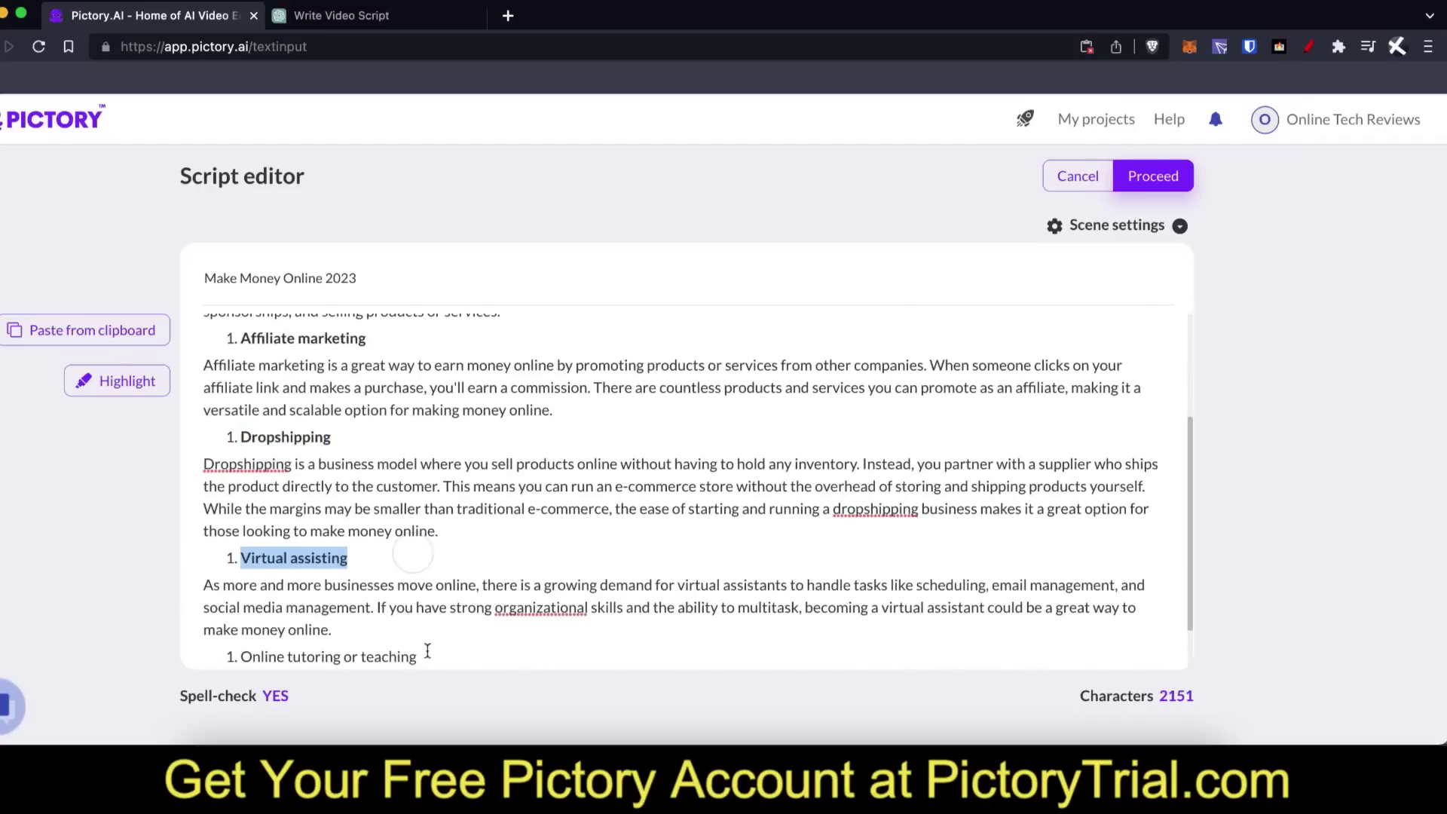
scroll(422, 648, down, 2)
drag(452, 600, 178, 603)
key(ctrl+b)
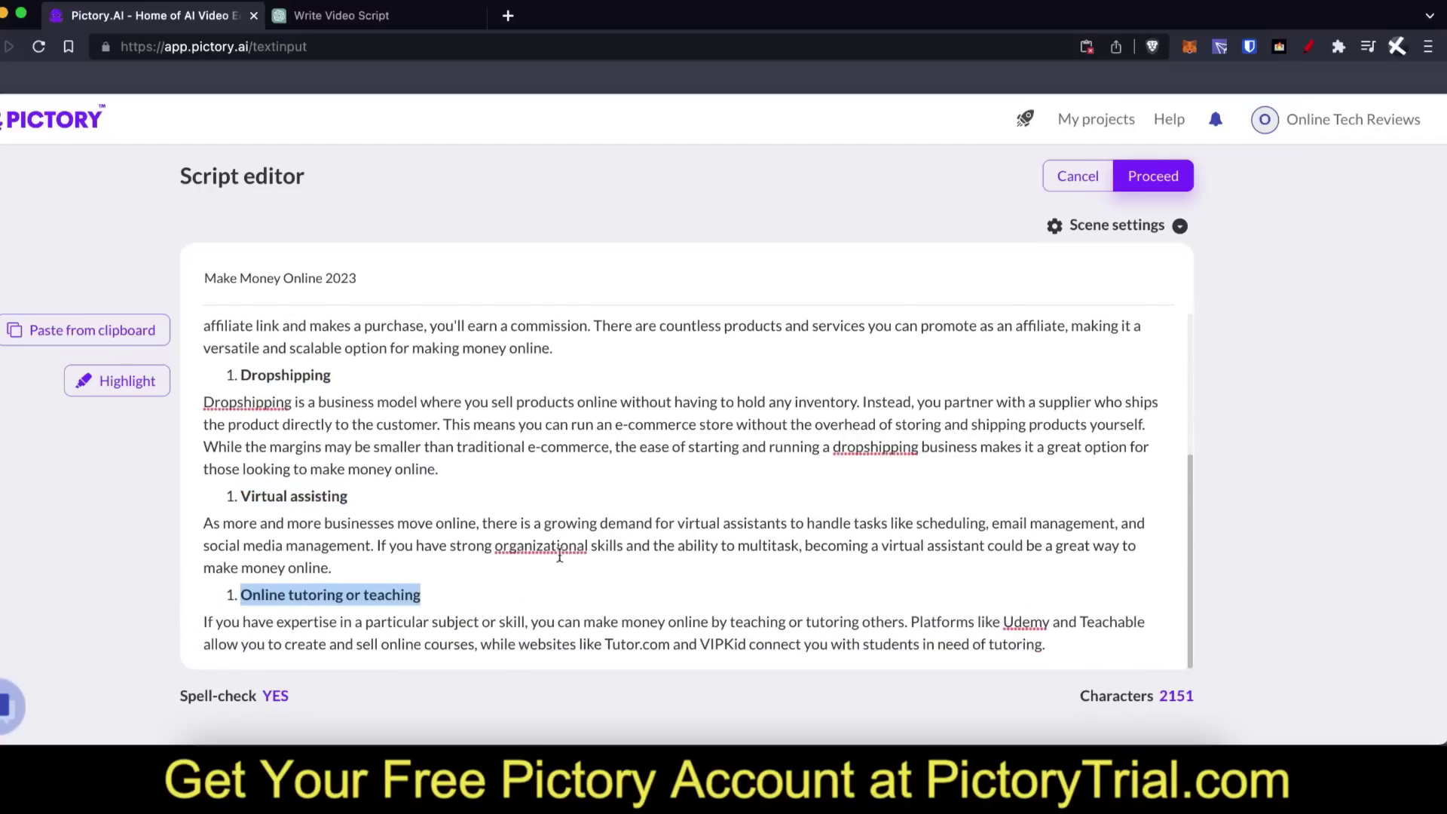
scroll(259, 565, up, 6)
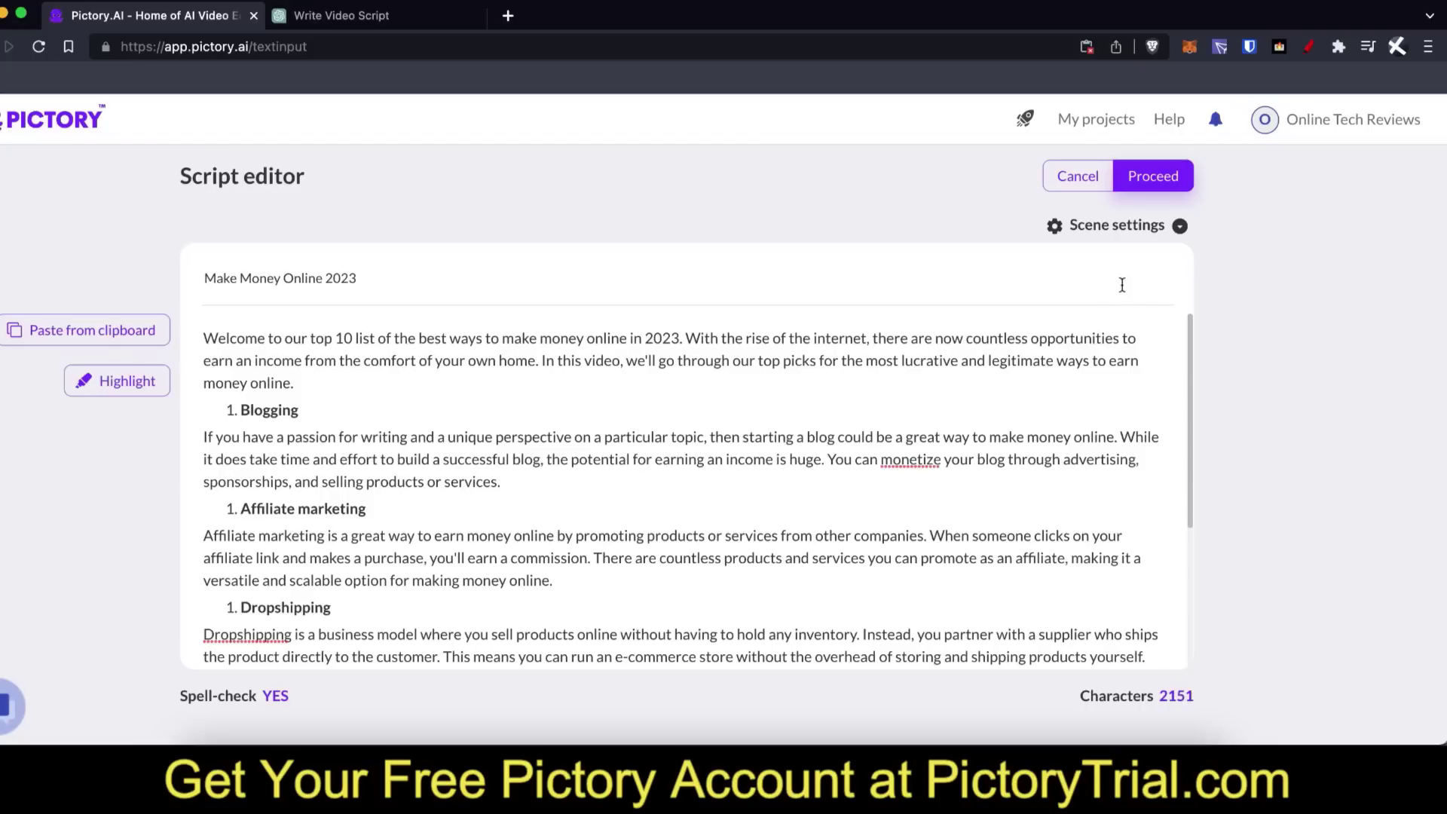
Step: In Scene settings, keep new scenes created on Both sentence and line breaks
click(1180, 228)
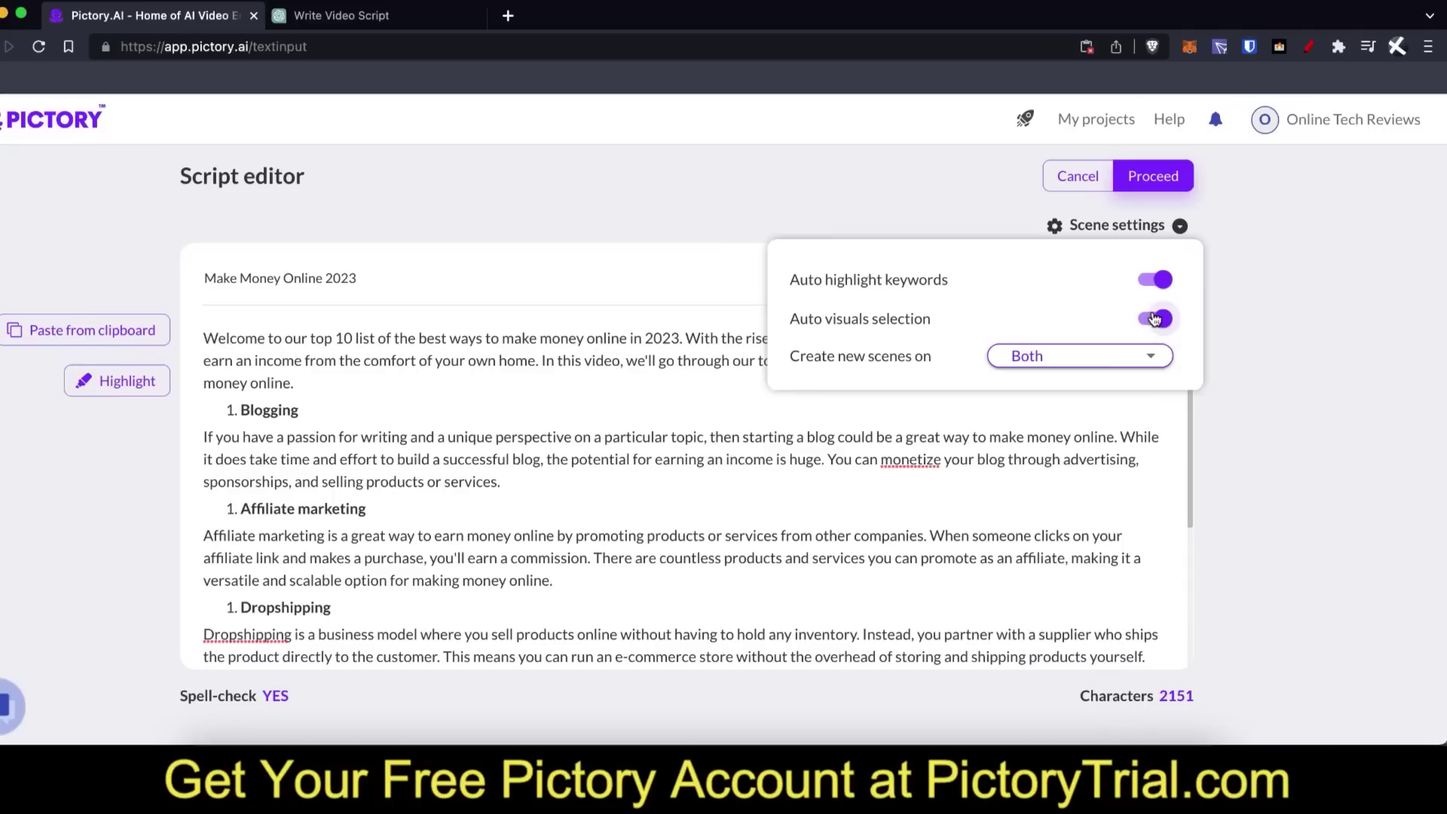
click(1152, 357)
click(1158, 362)
click(1297, 337)
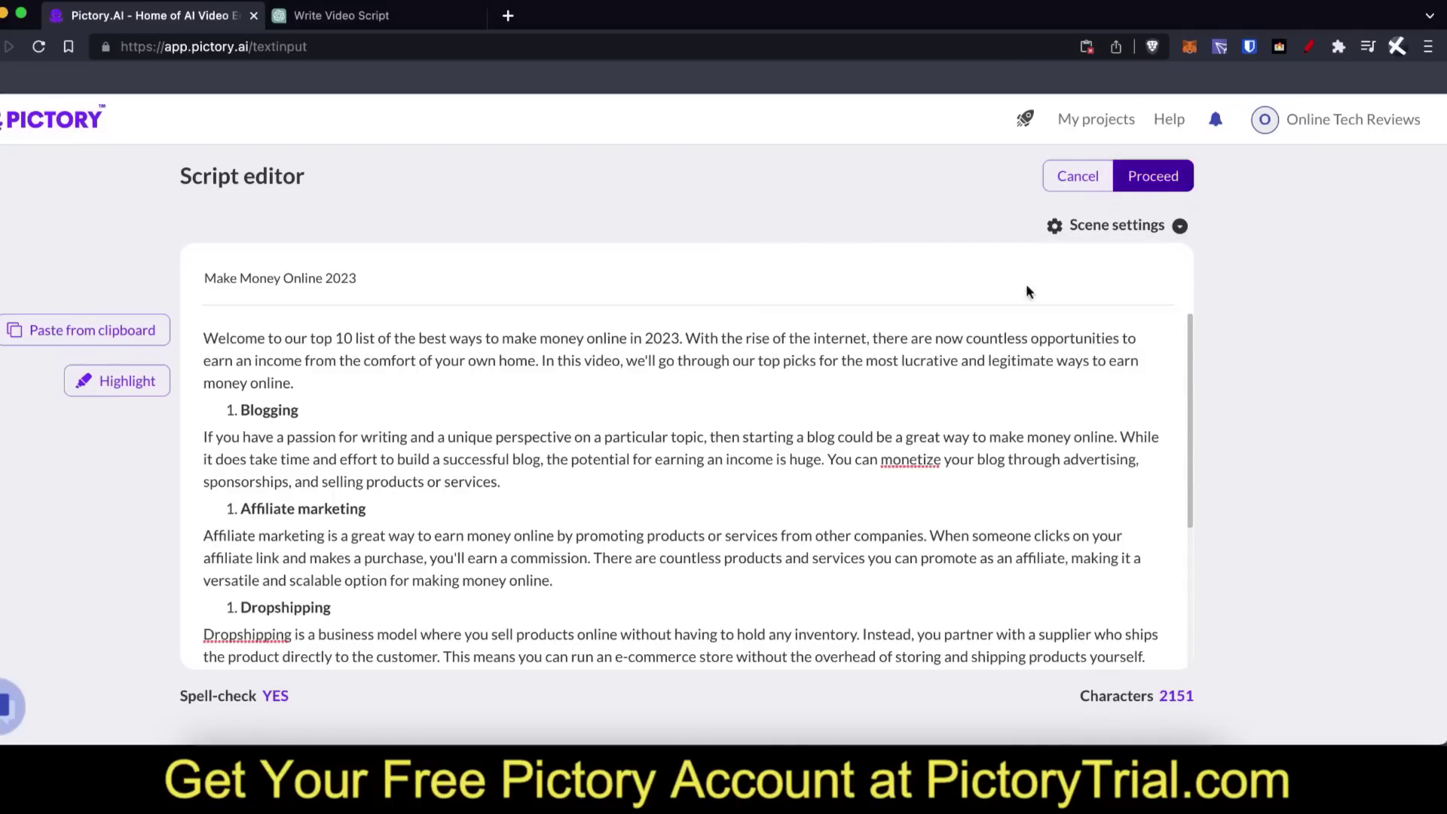
Step: Proceed from the script editor to the template selection page
scroll(783, 497, down, 5)
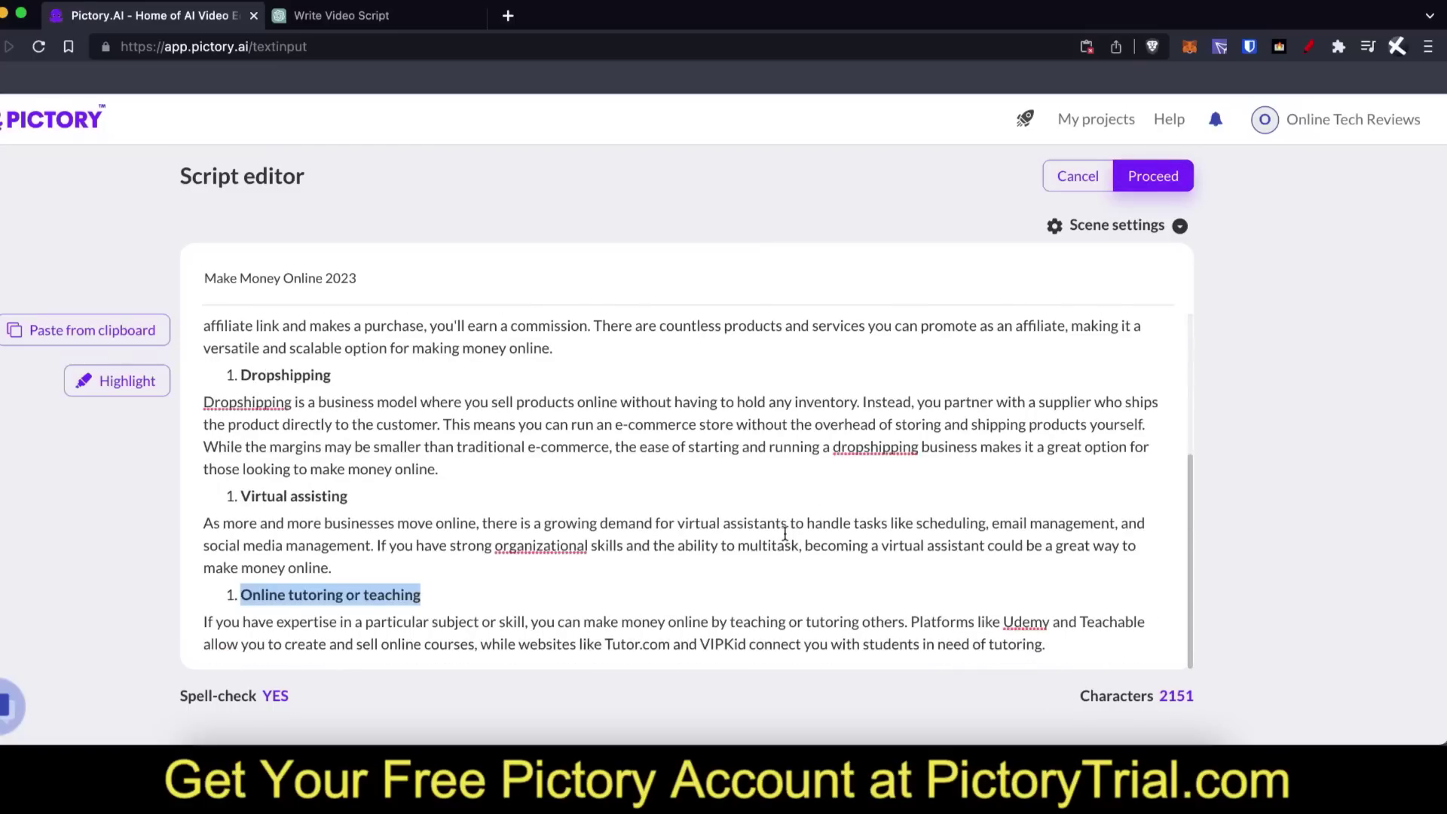
click(788, 520)
click(1153, 176)
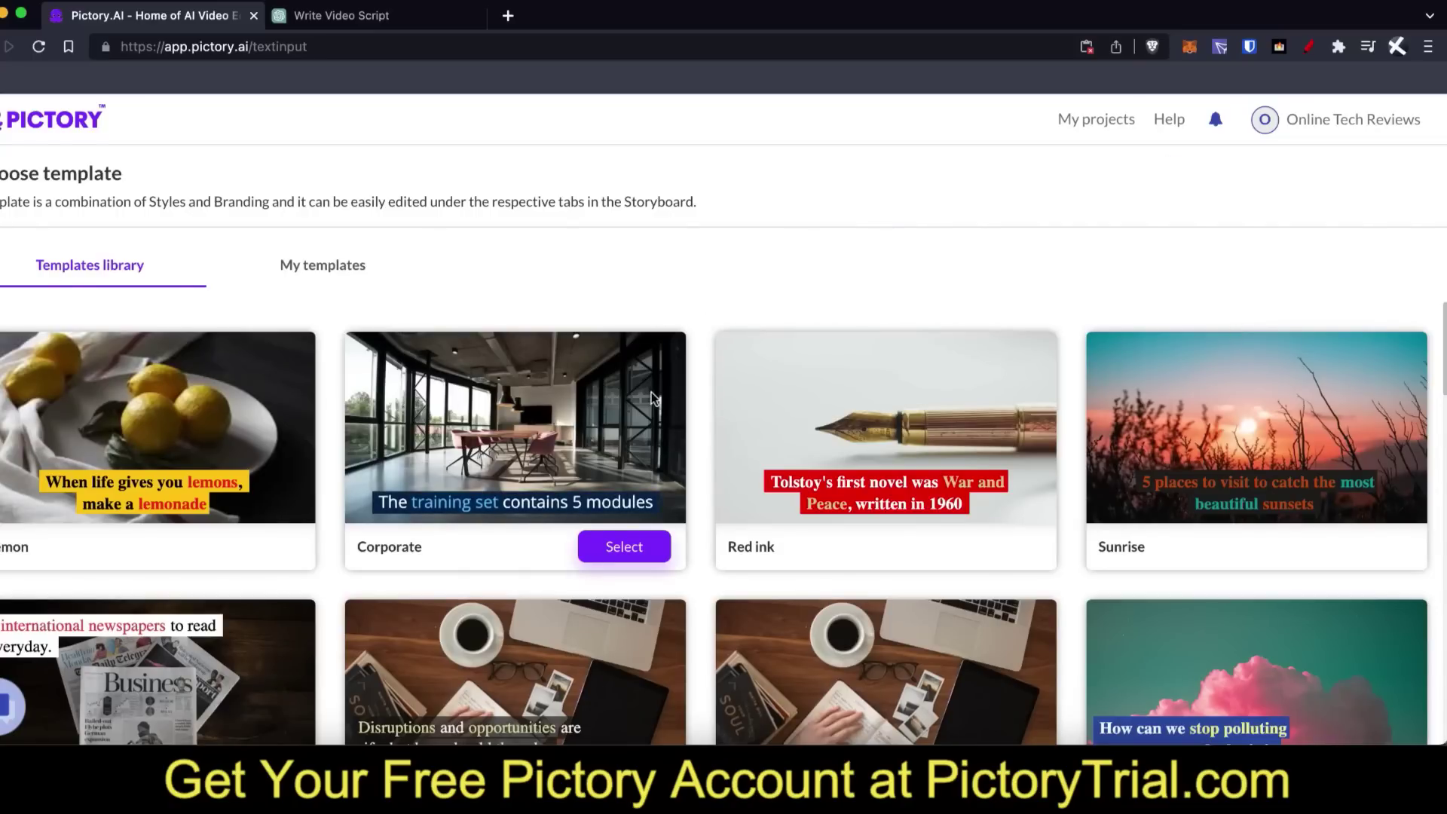
Step: Browse the Templates library, select Corporate and review its aspect ratios, with 16:9 freely available
scroll(699, 427, down, 7)
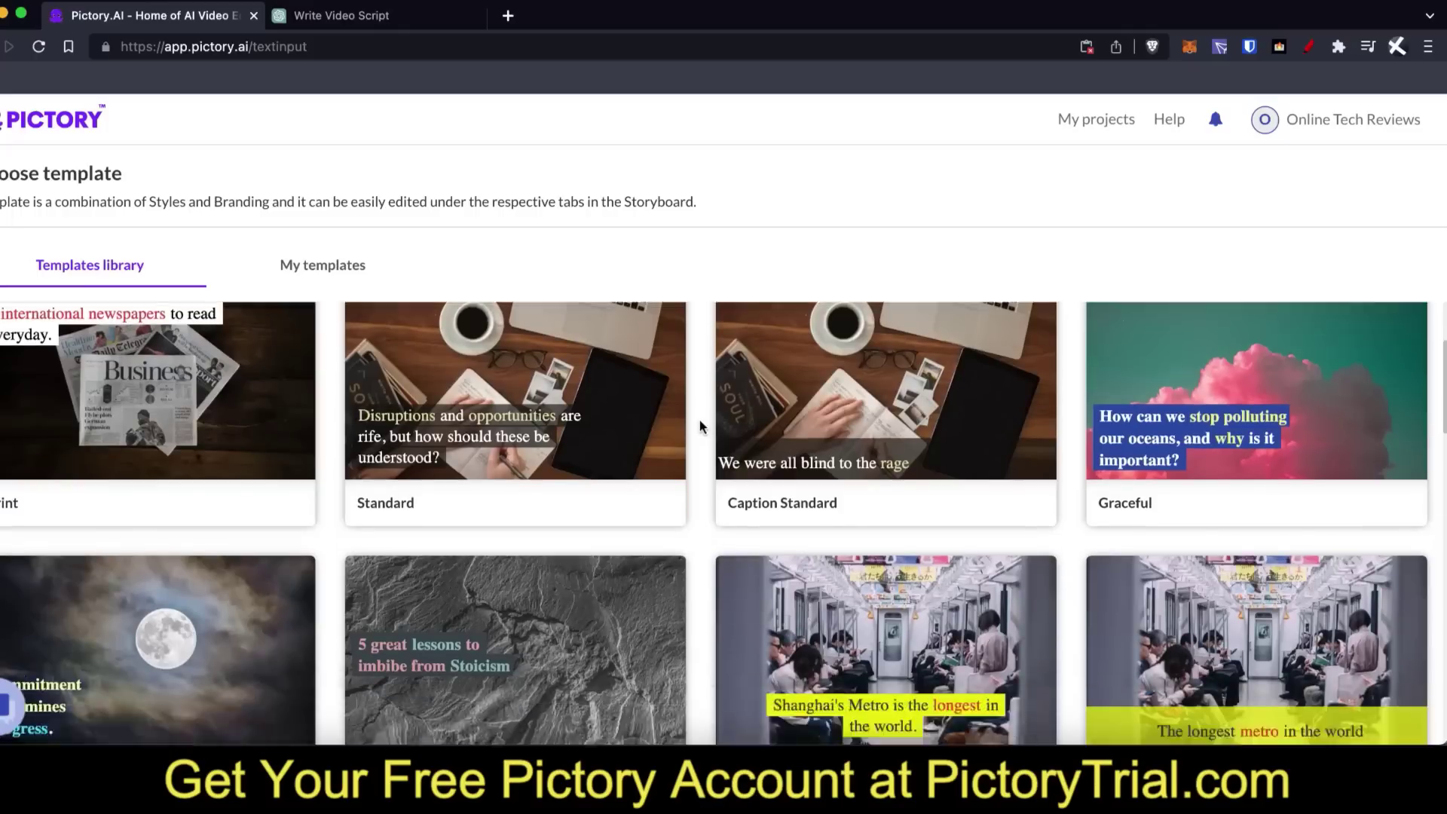
scroll(699, 424, down, 10)
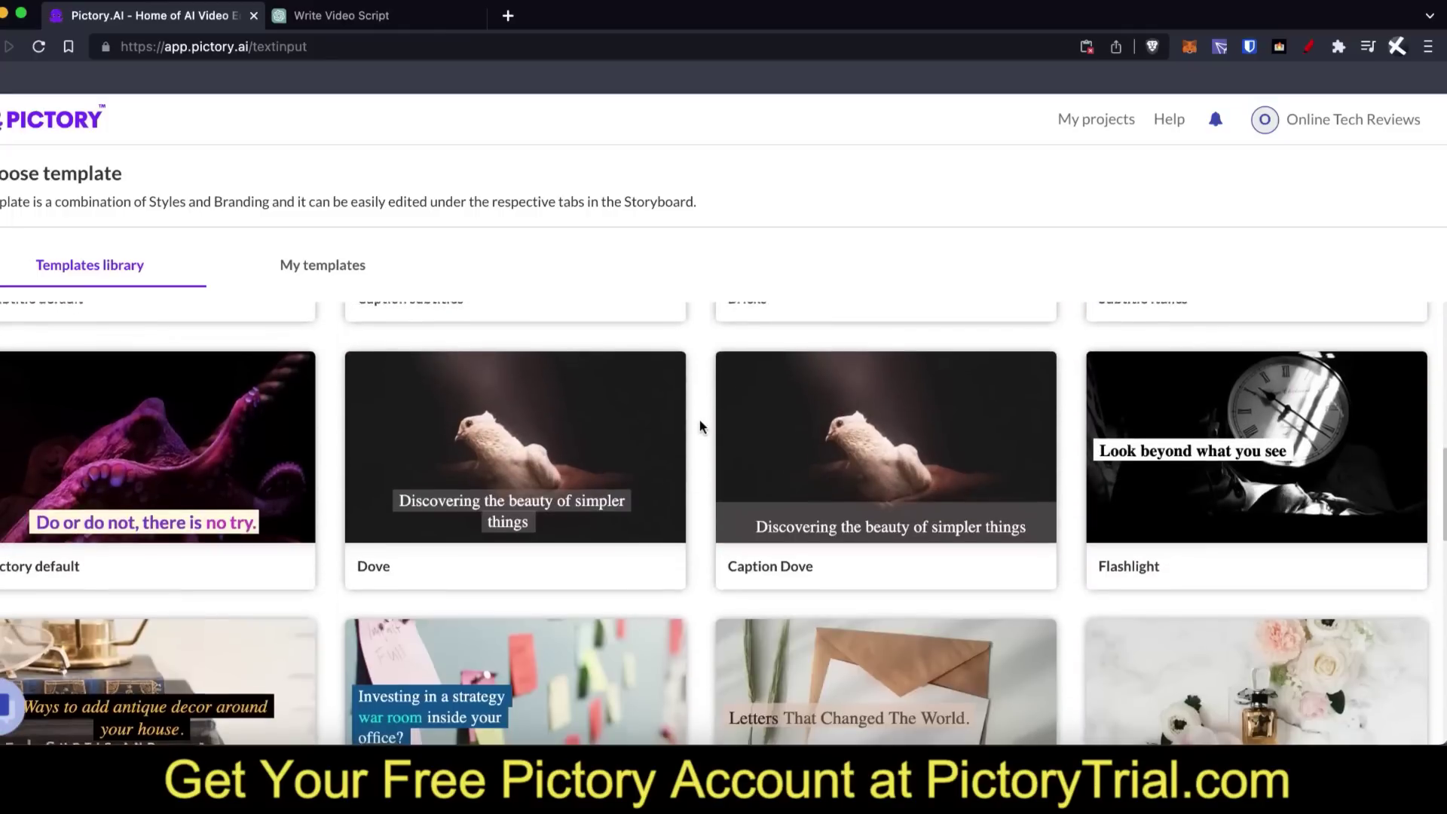
scroll(699, 426, down, 10)
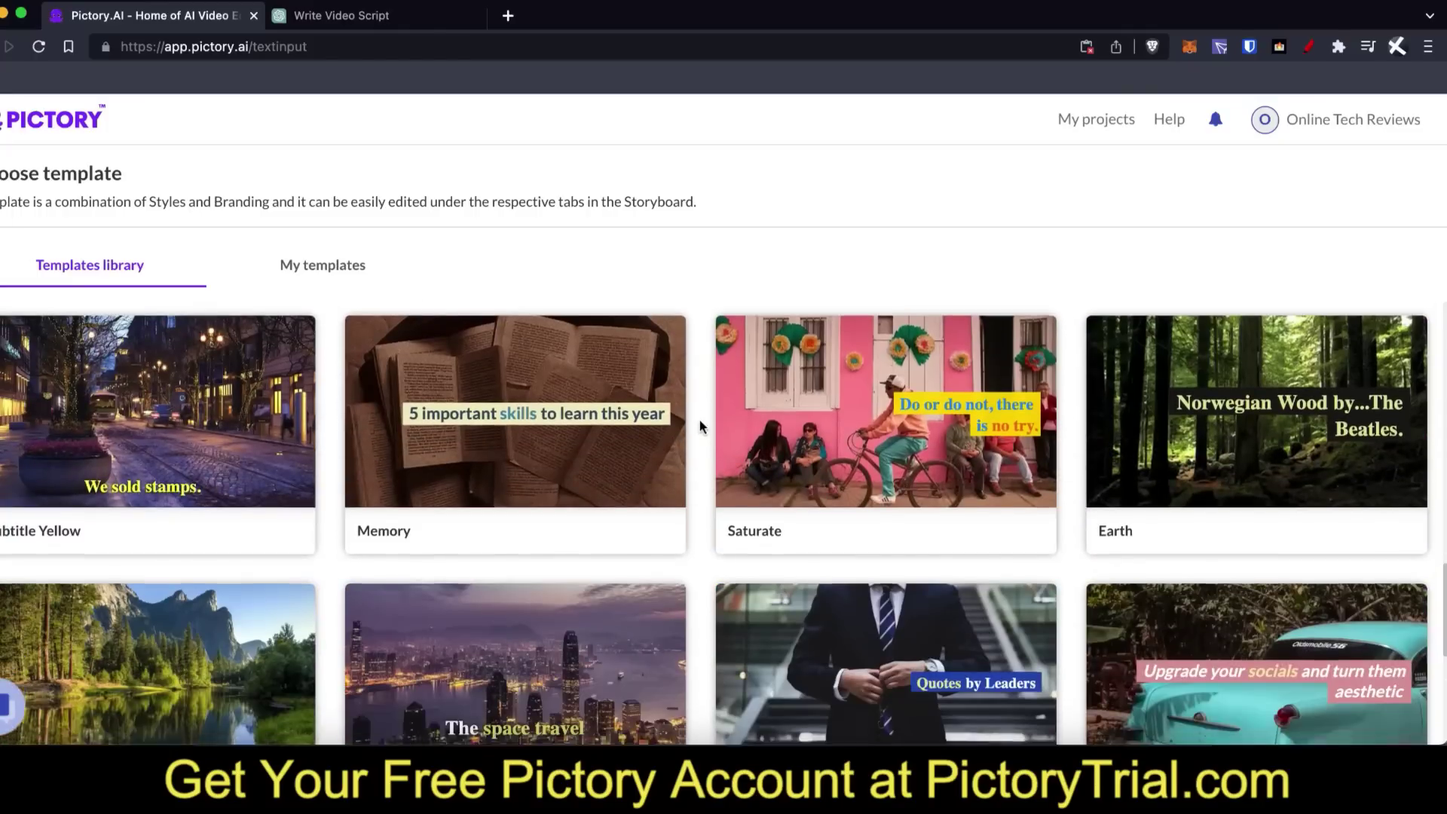
scroll(699, 426, down, 6)
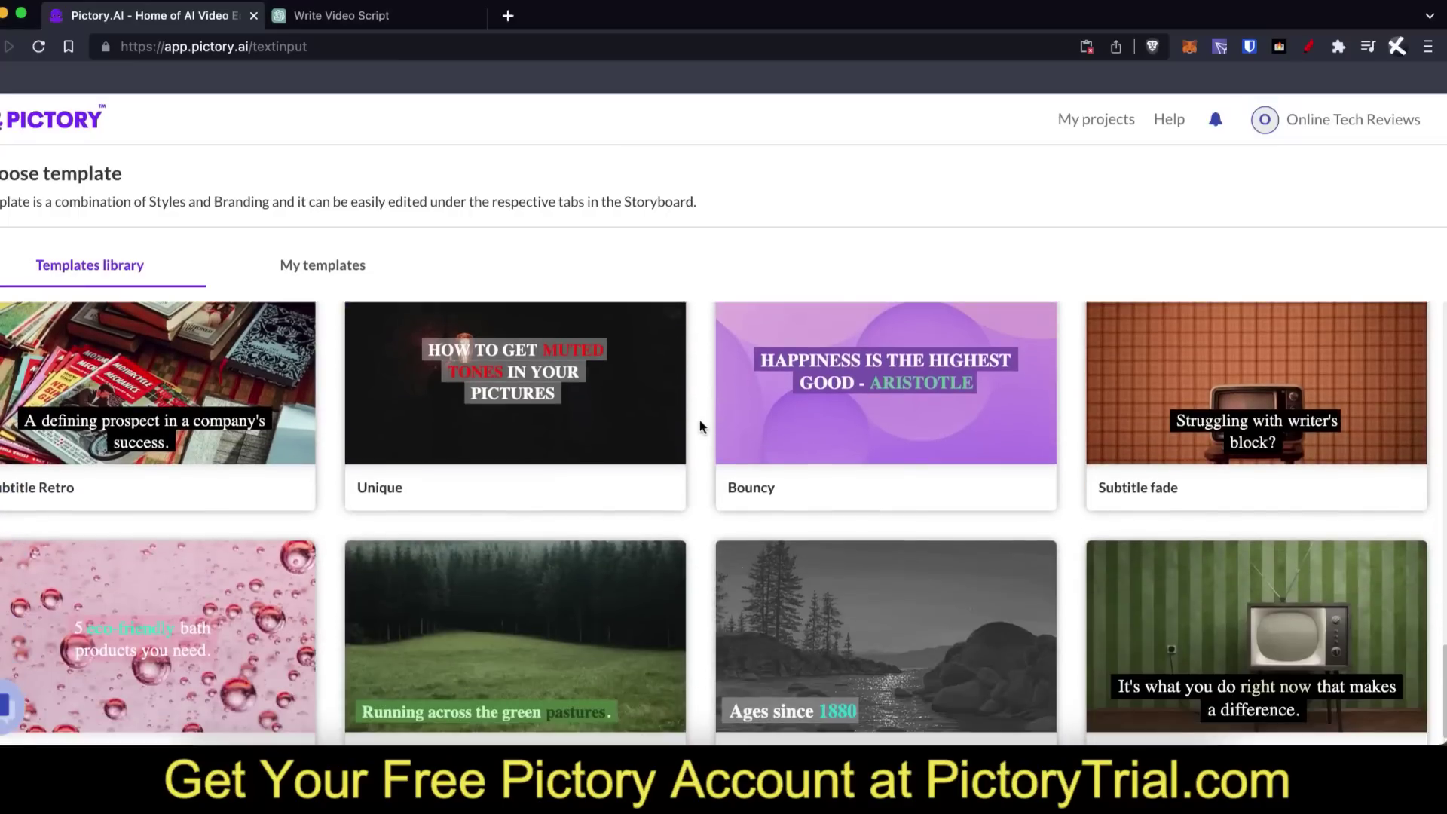
scroll(699, 419, down, 12)
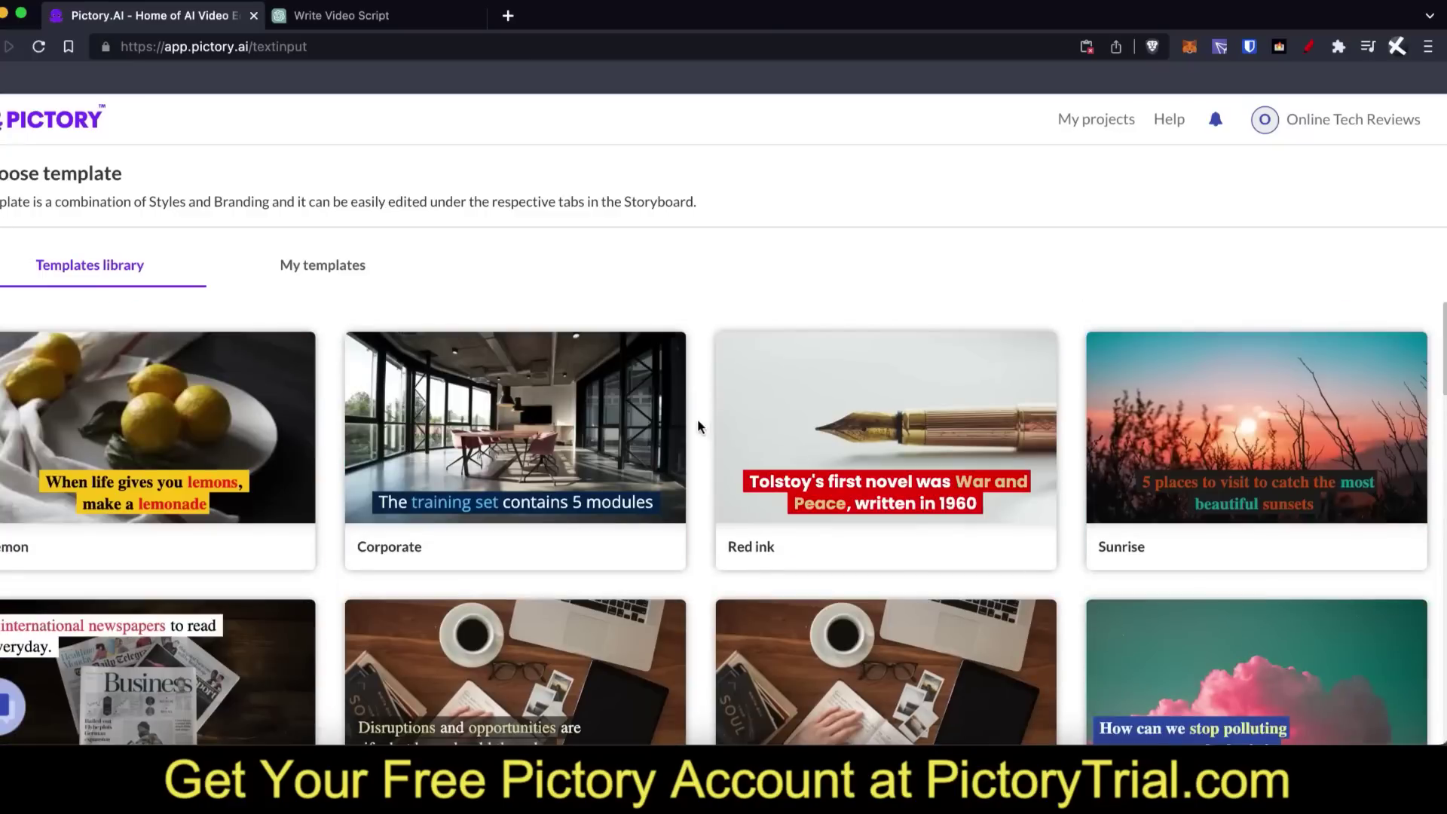
mouse_move(593, 437)
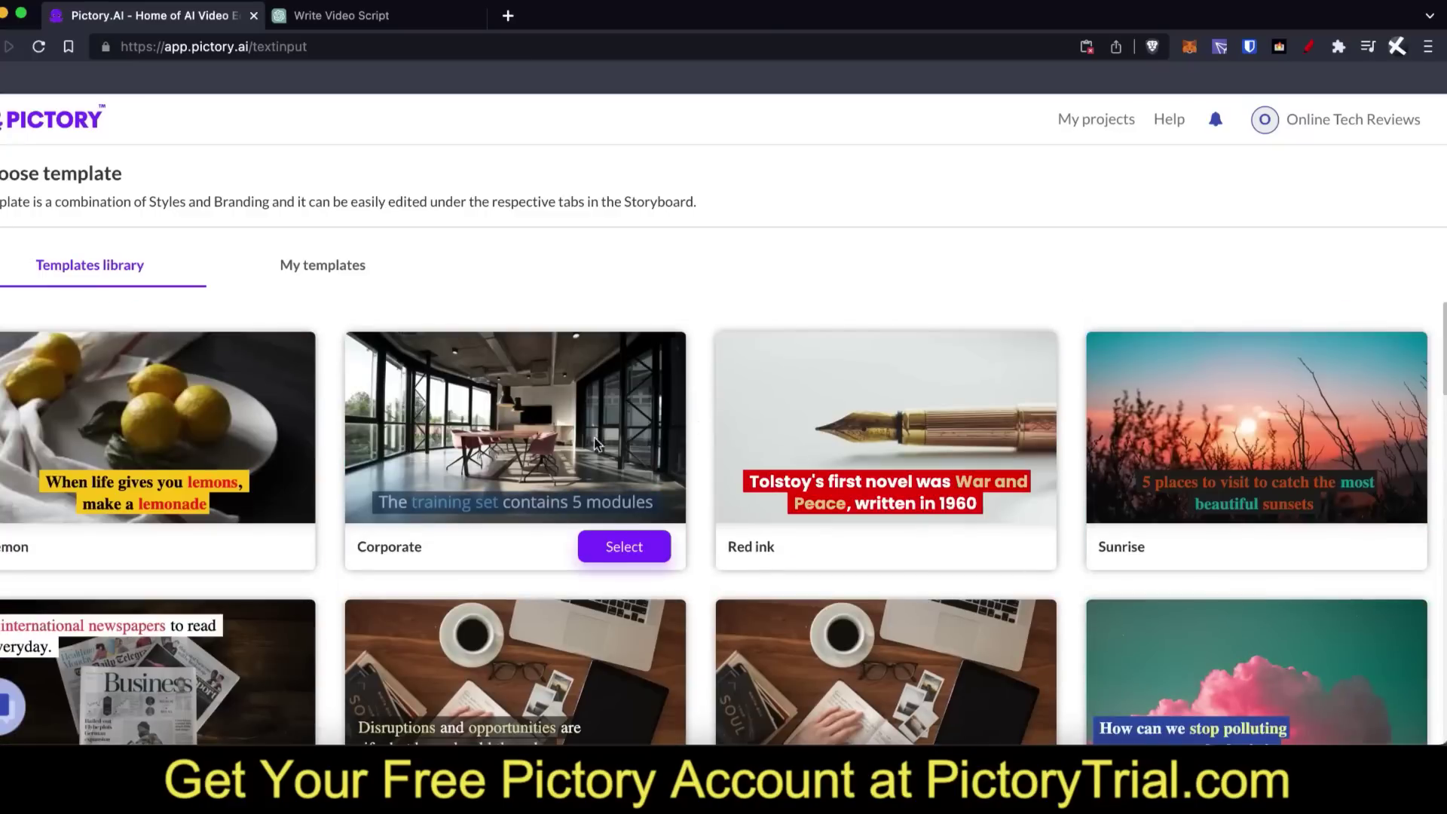
click(623, 547)
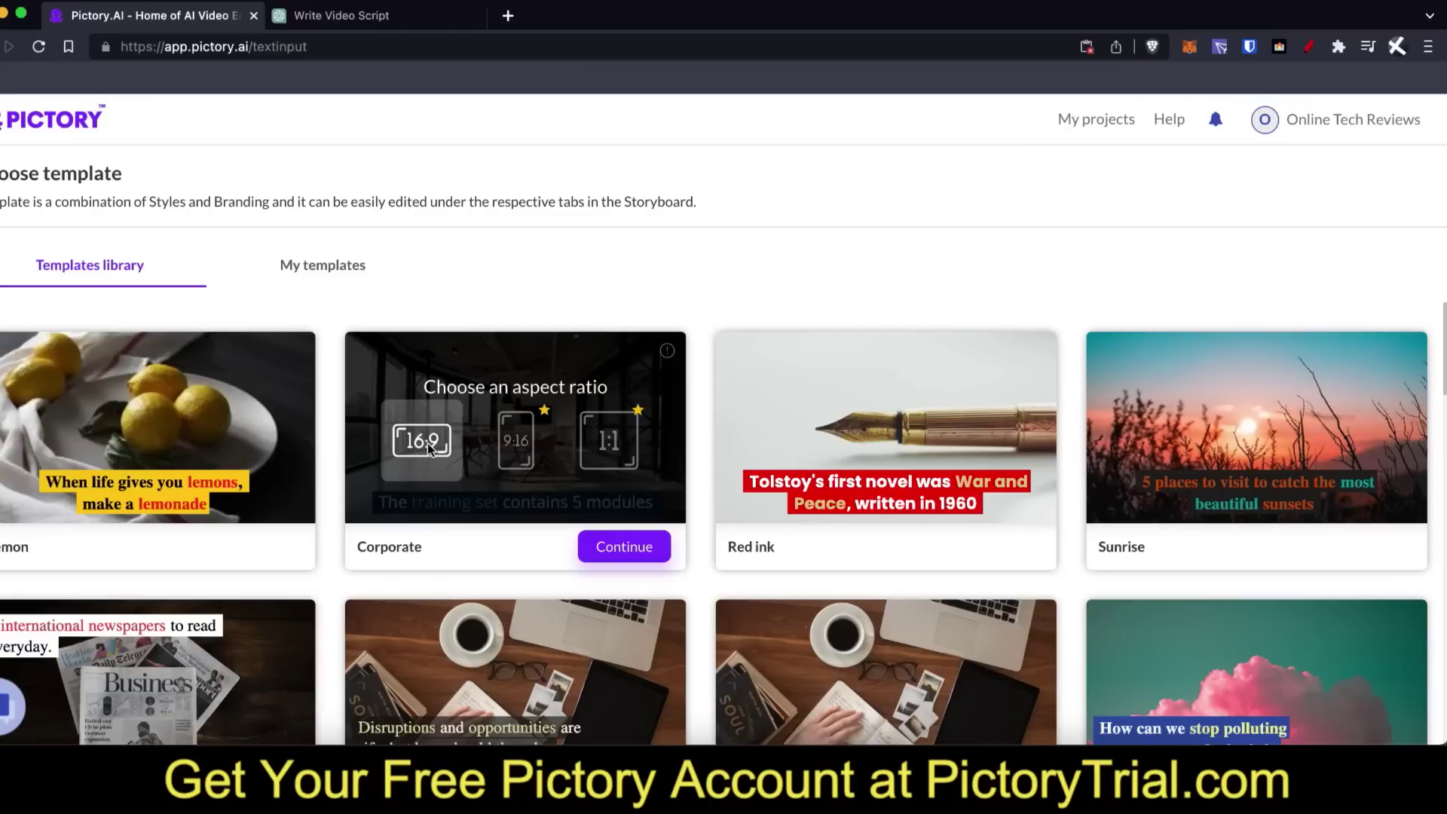
mouse_move(519, 445)
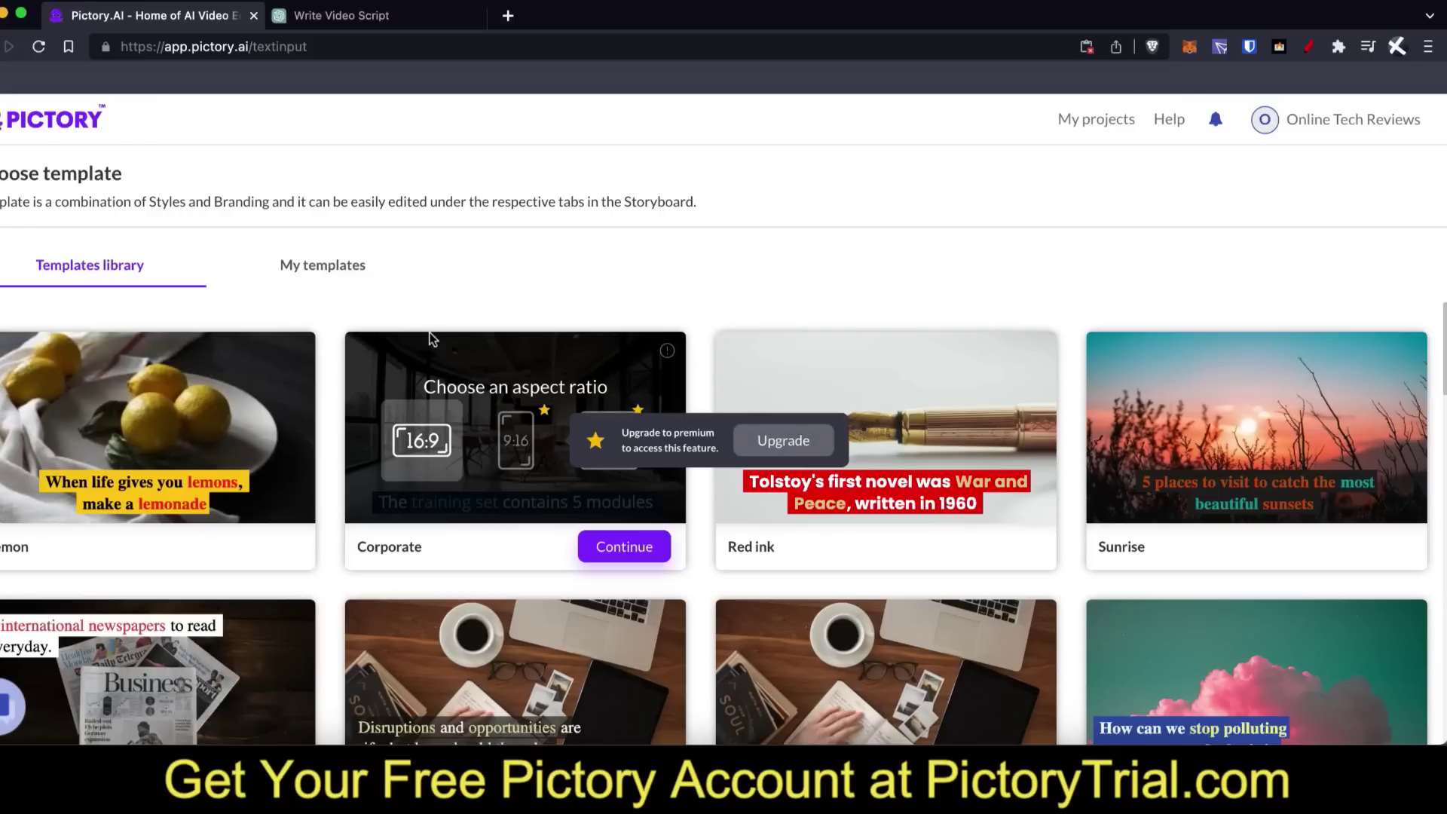
mouse_move(603, 415)
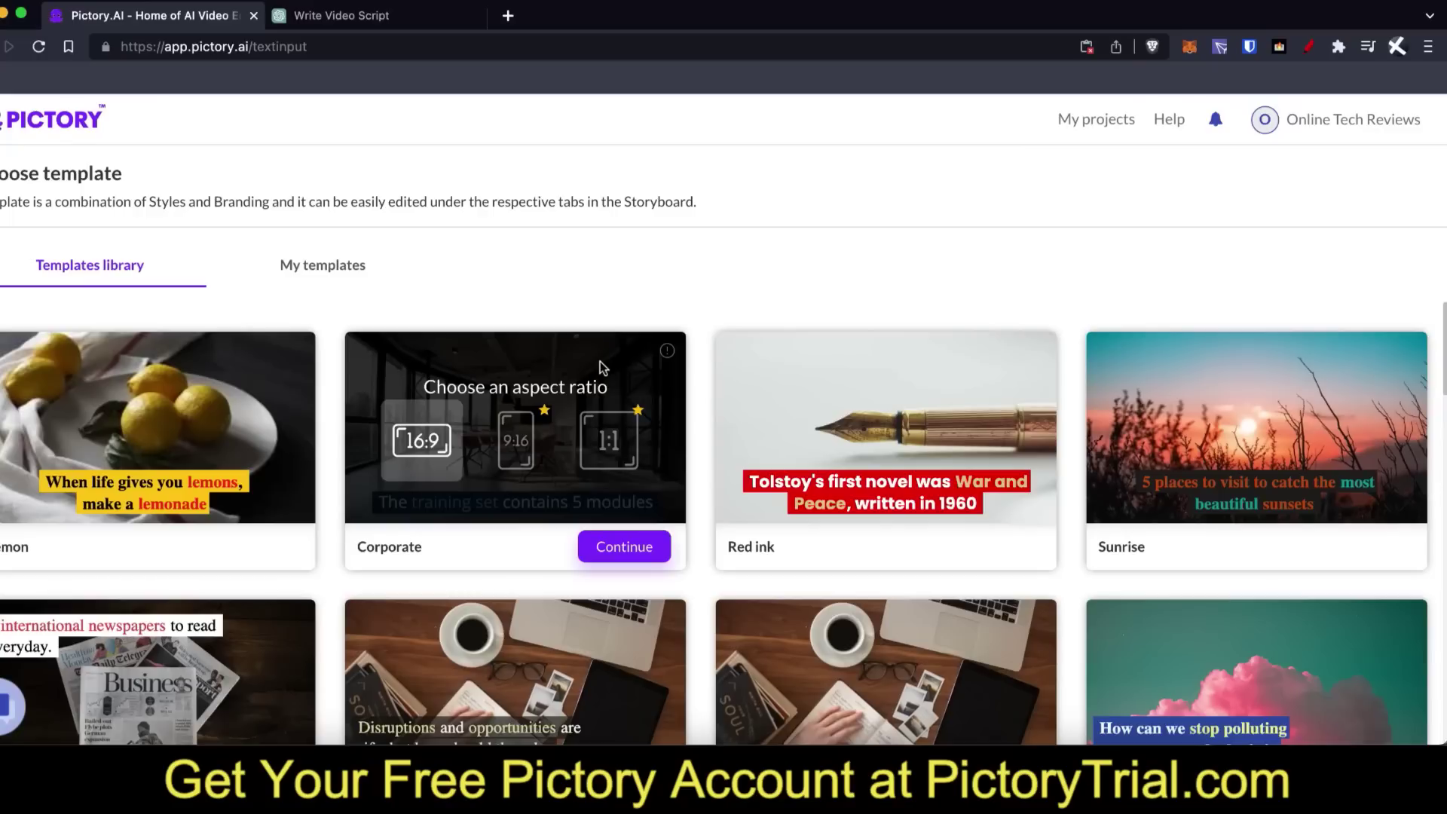
mouse_move(609, 461)
Step: Continue with Corporate in 16:9 and click through Scenes 1 to 5 of the storyboard
click(641, 551)
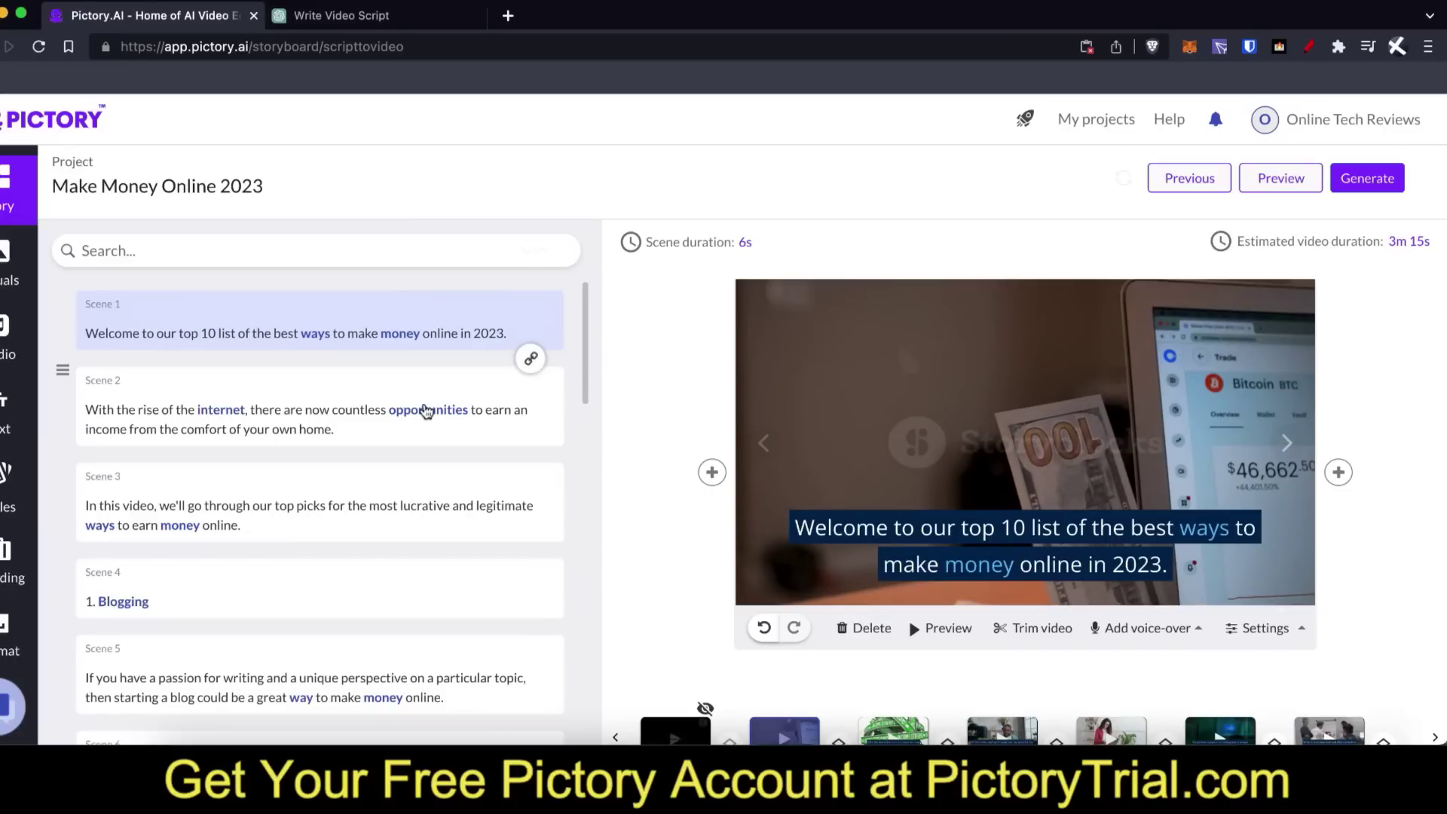
click(364, 421)
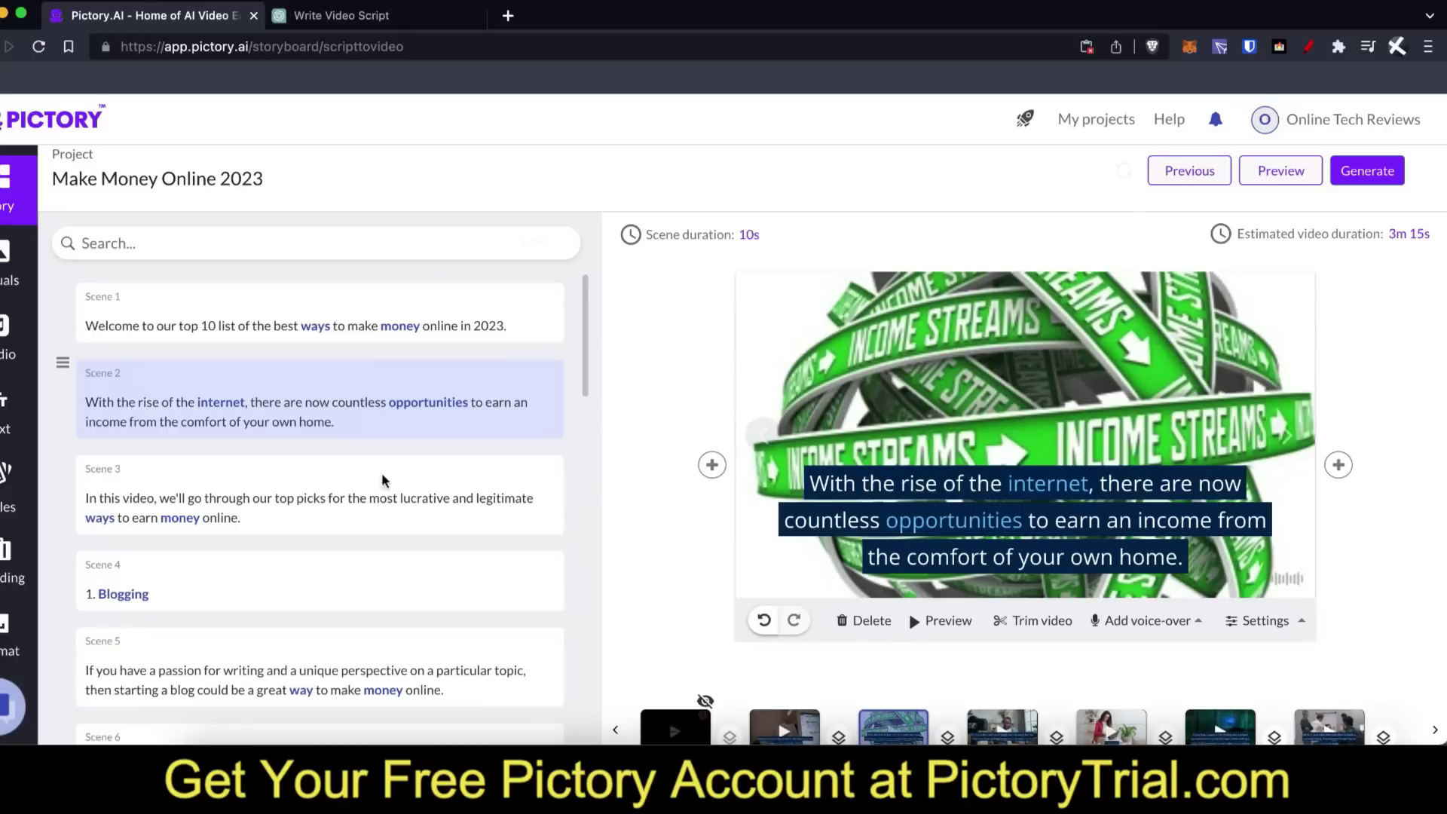
click(390, 484)
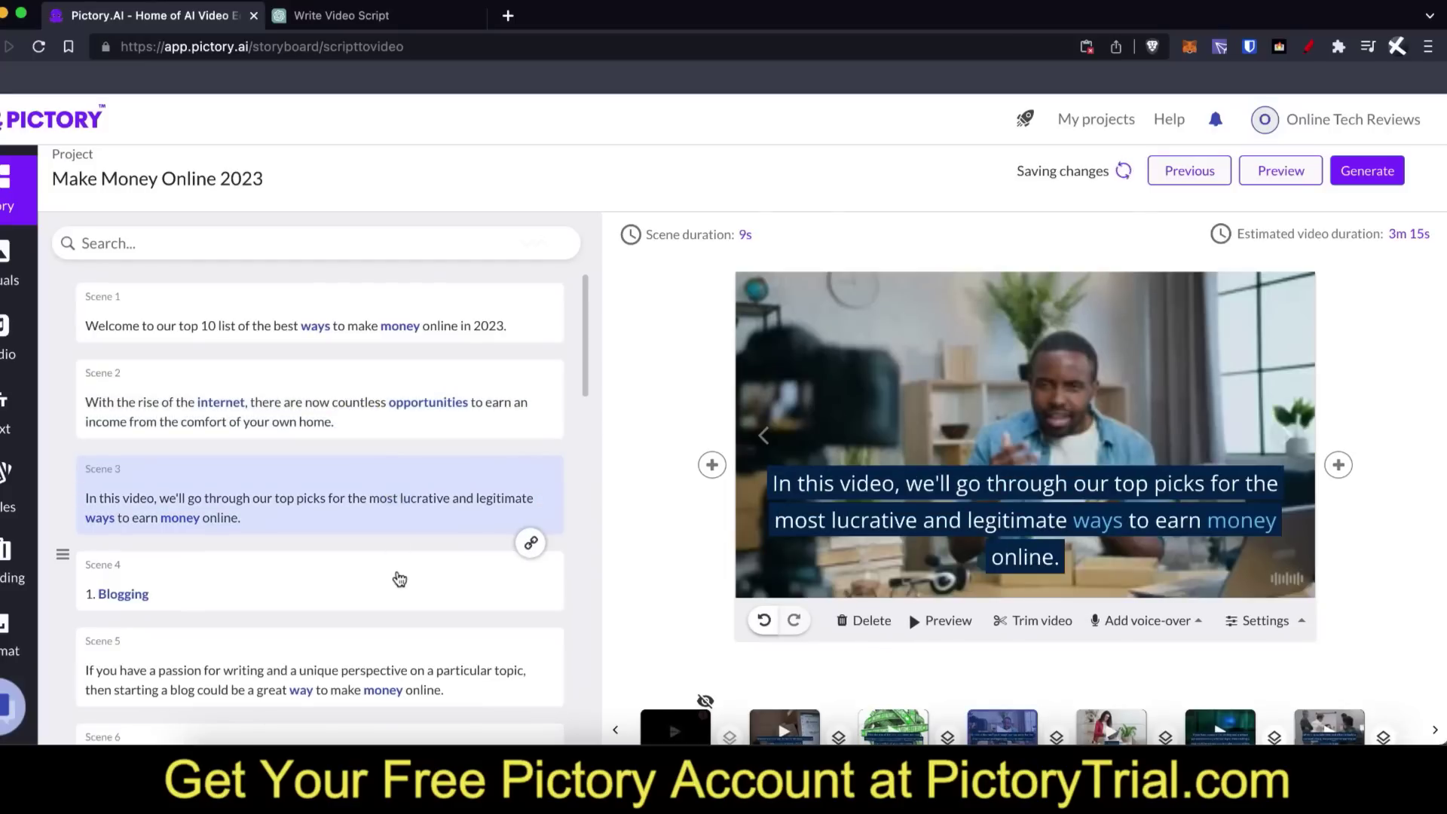
click(399, 579)
click(406, 649)
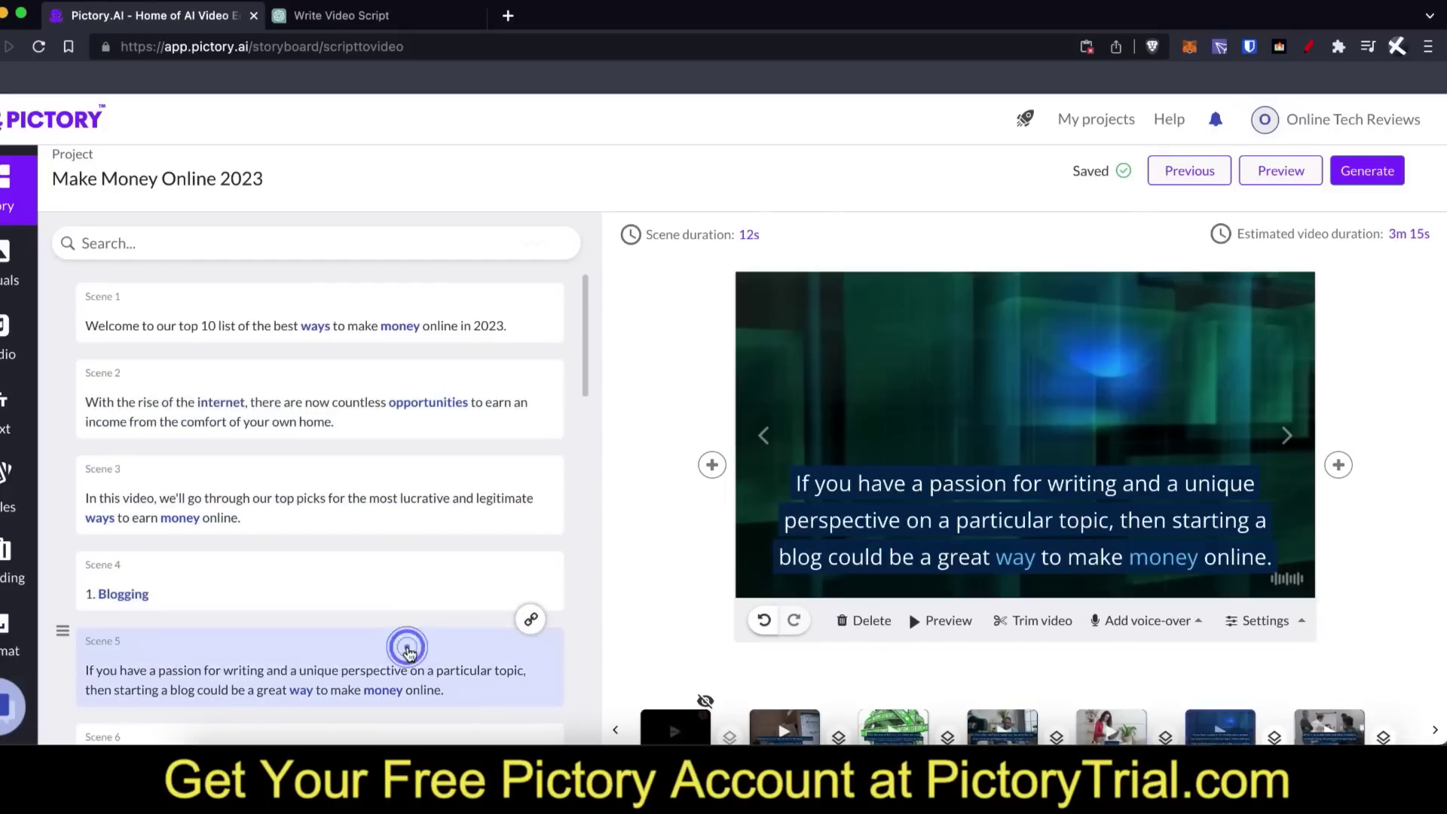
click(383, 320)
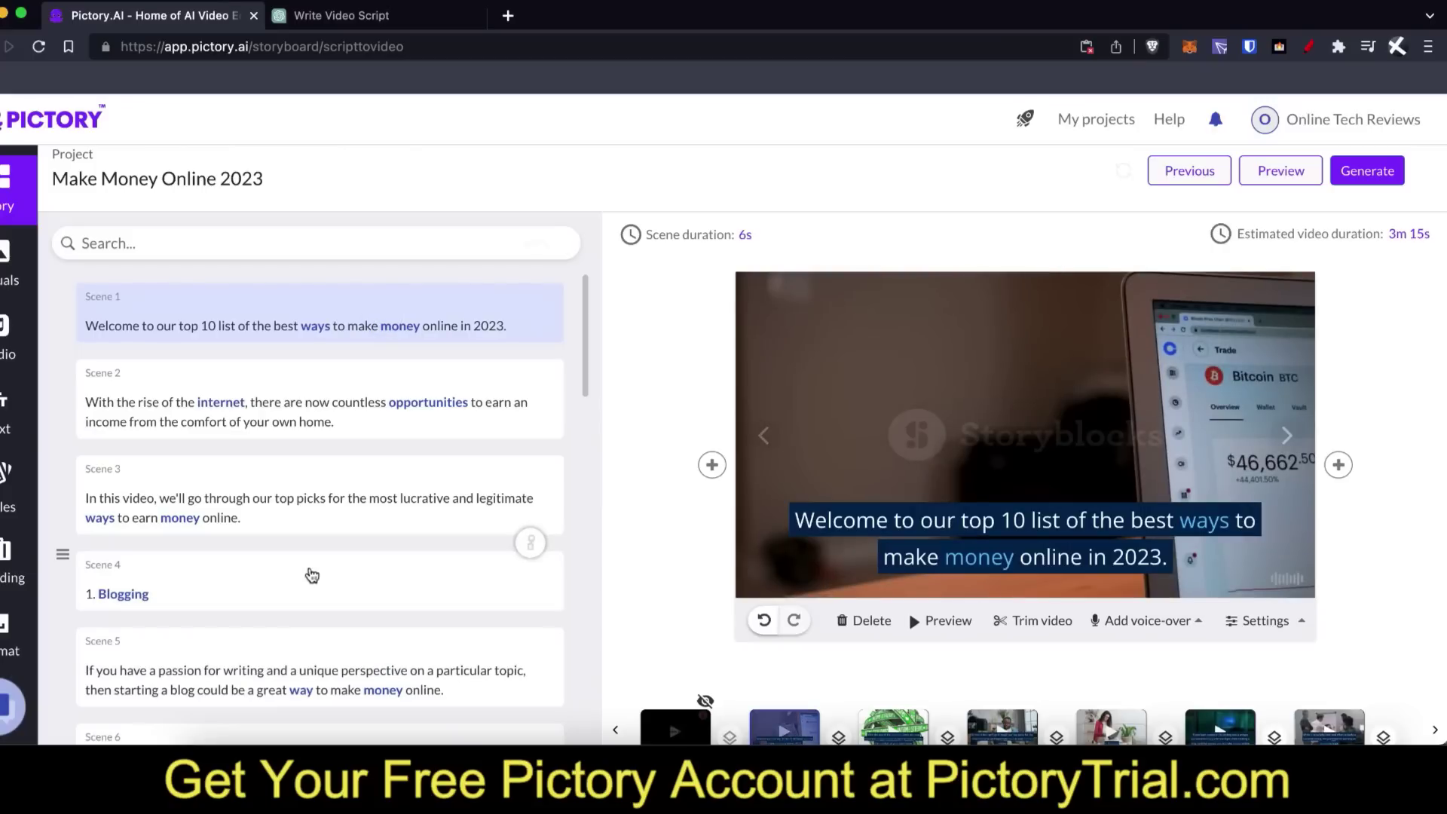
click(311, 575)
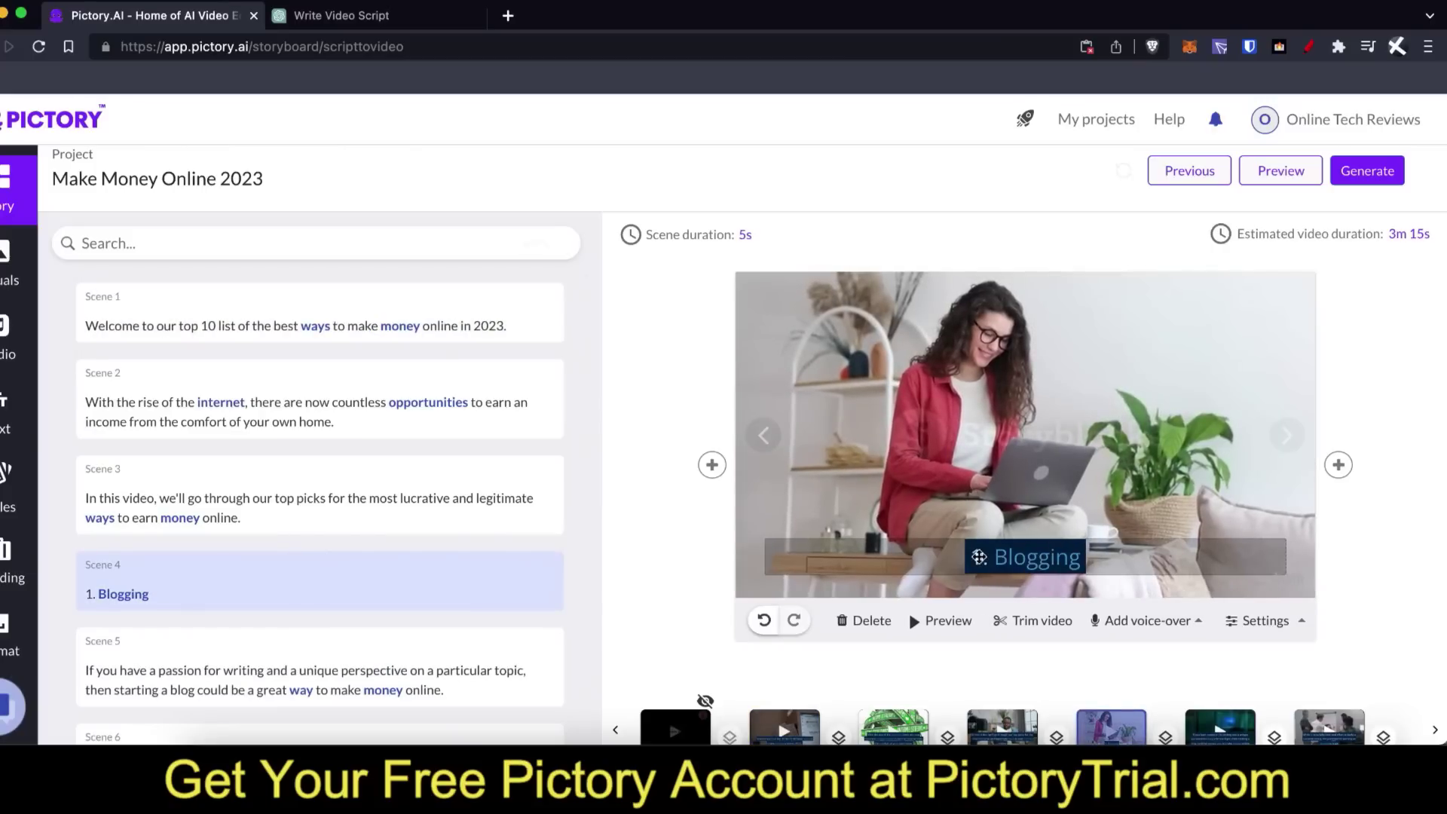
scroll(343, 612, down, 3)
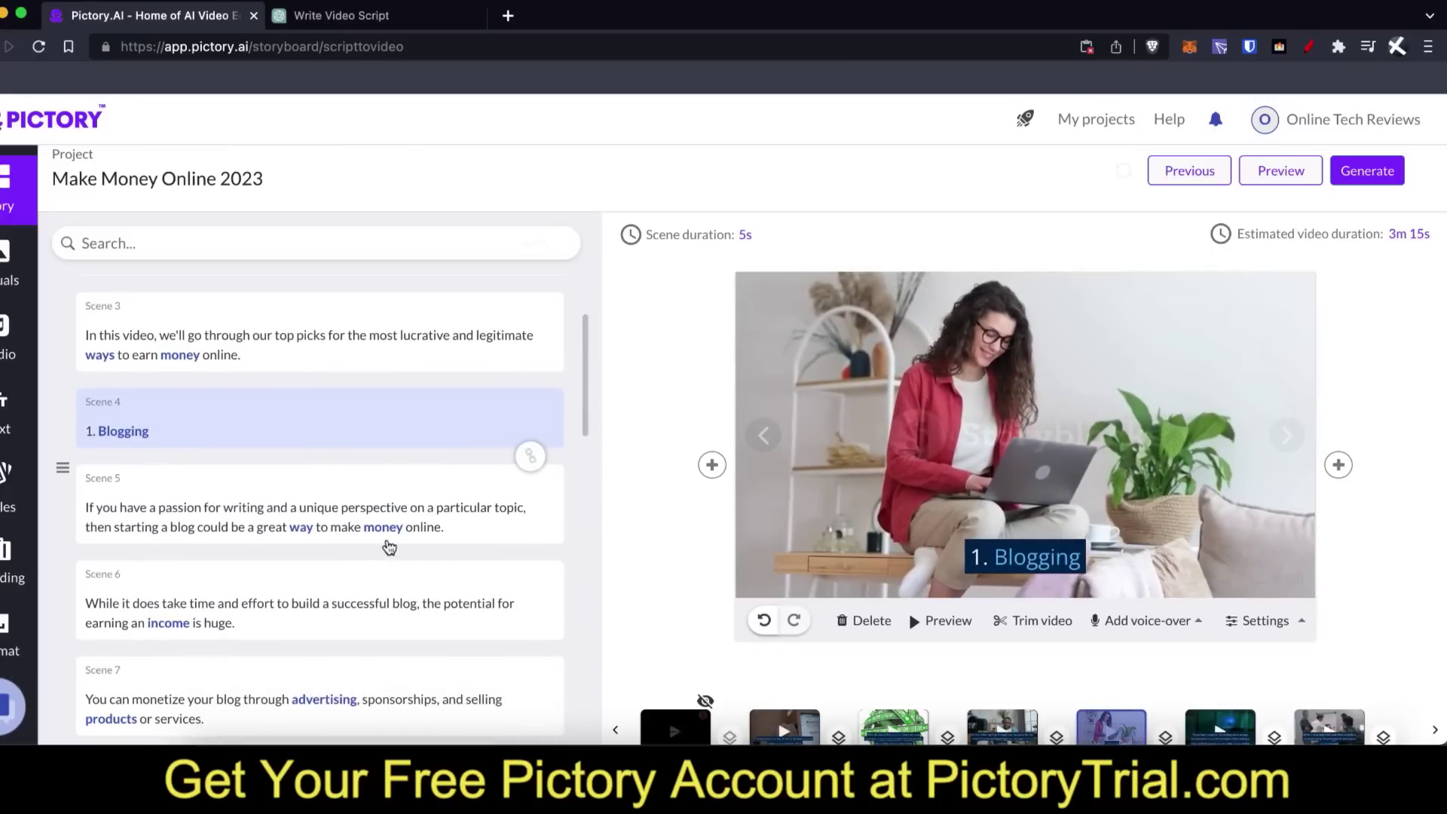
click(388, 544)
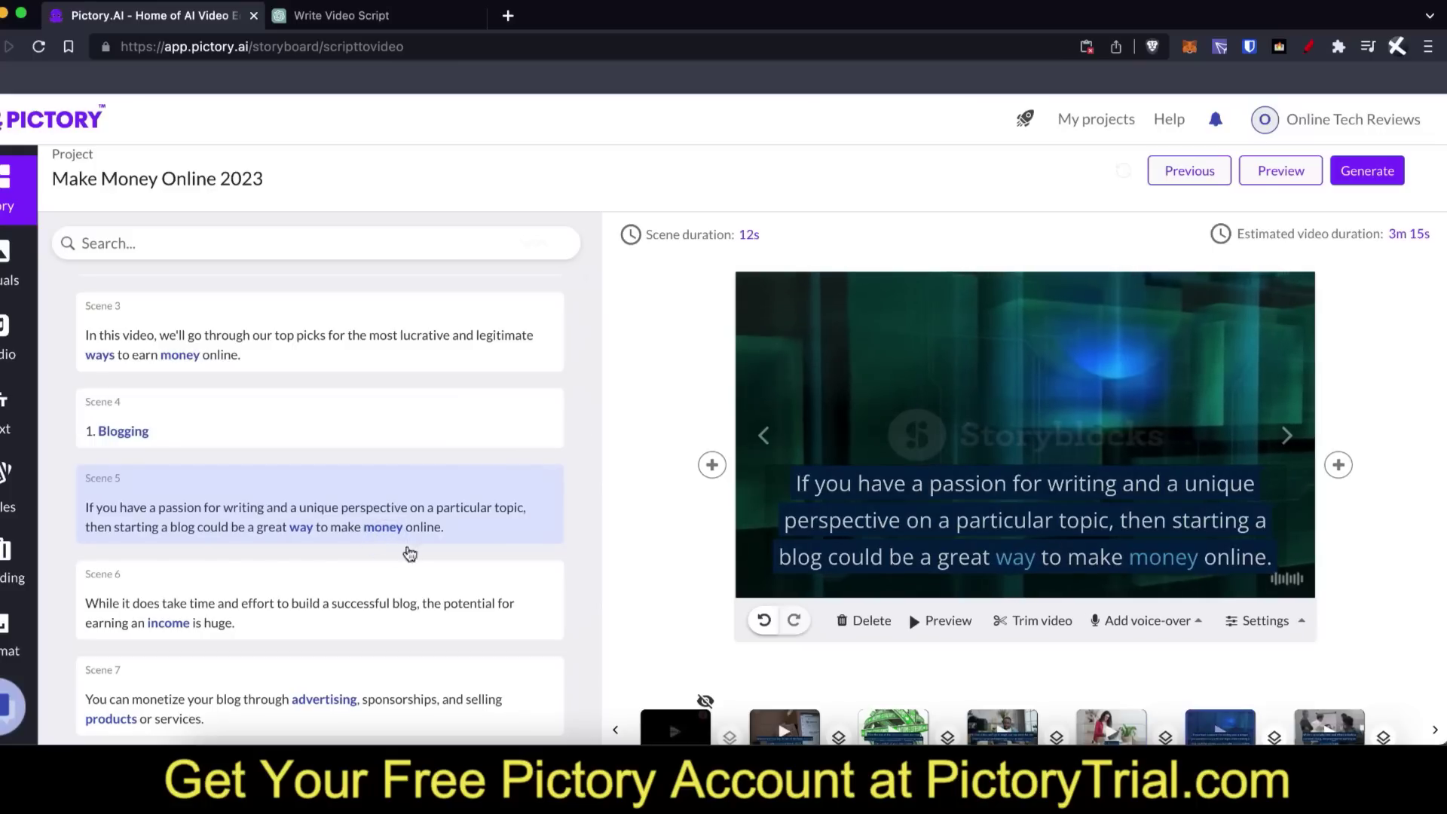
Step: Select the words 'money online' in Scene 5's caption text
click(443, 527)
drag(362, 528, 542, 532)
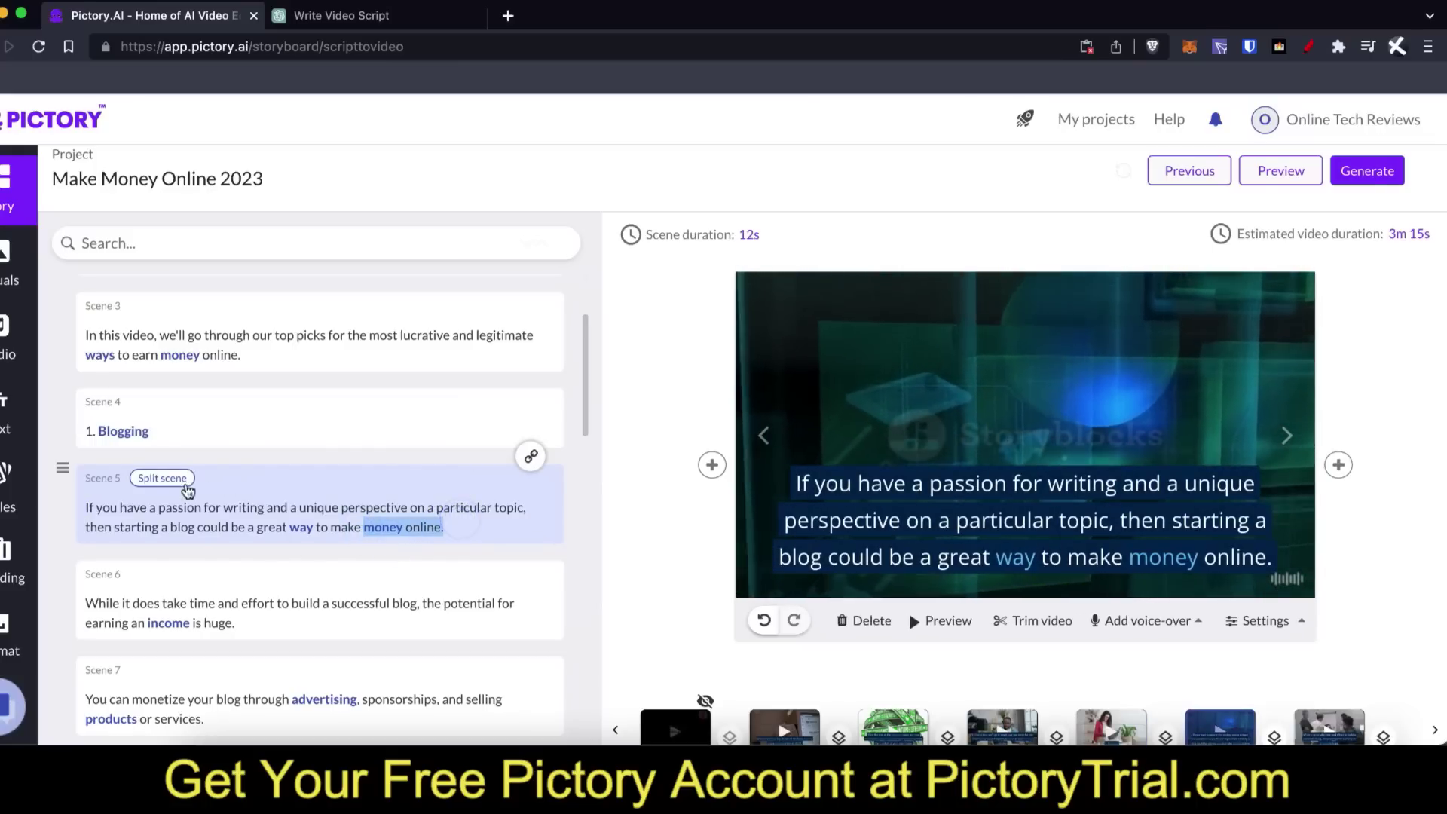
click(500, 535)
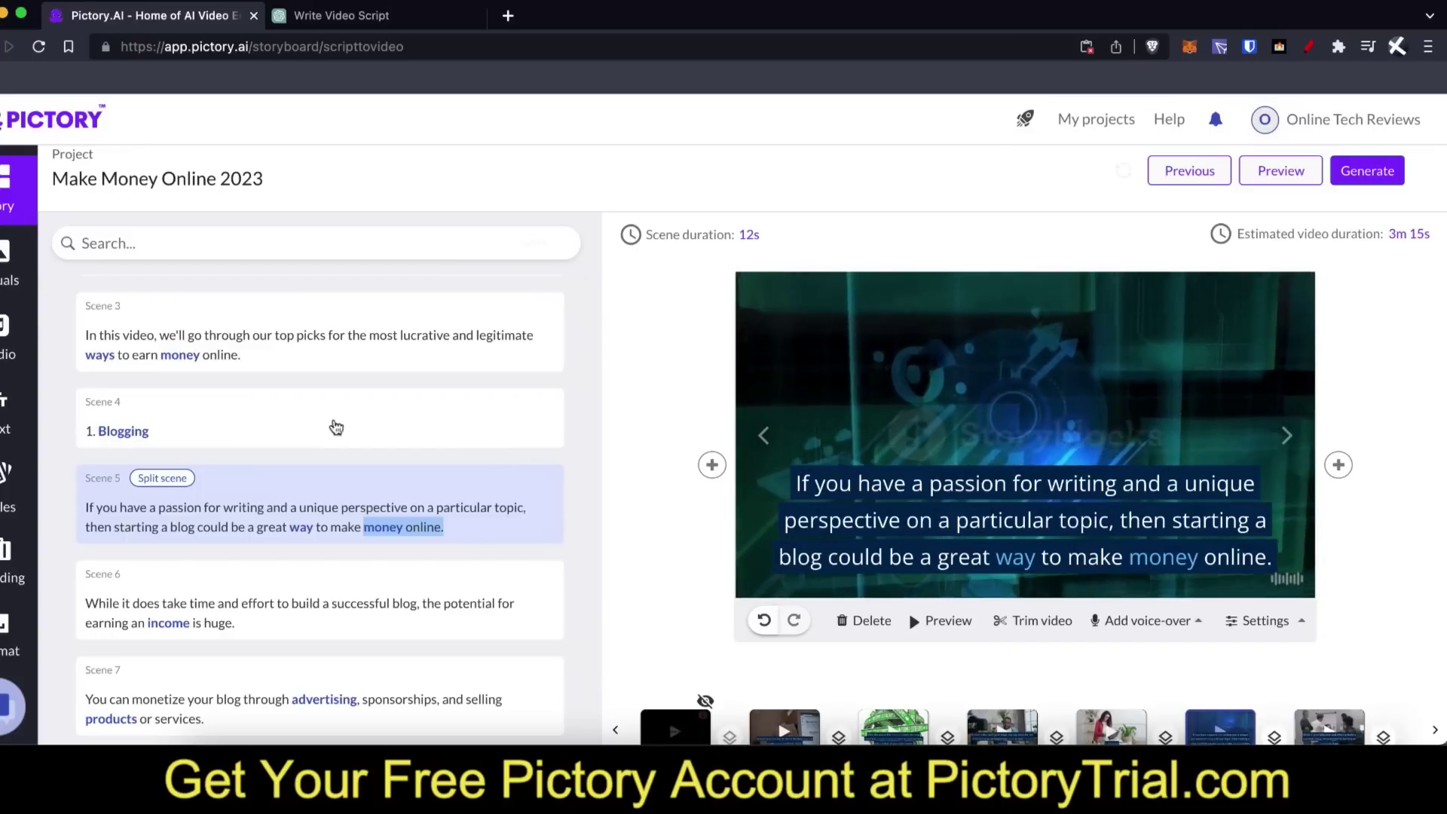
Step: Select Scene 2 about internet opportunities and play, then stop, its clip
click(404, 424)
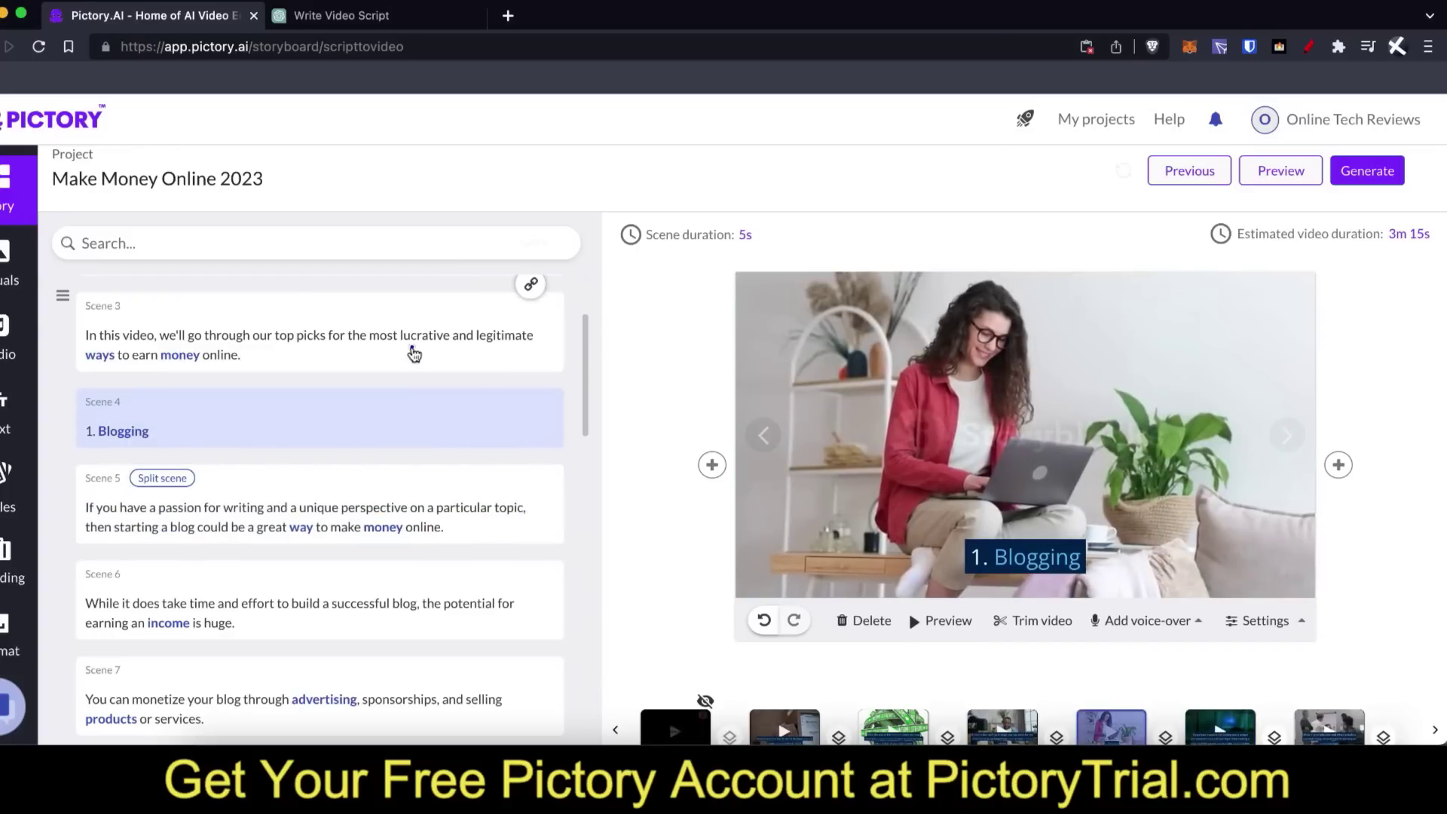
click(414, 354)
scroll(411, 369, up, 3)
click(409, 377)
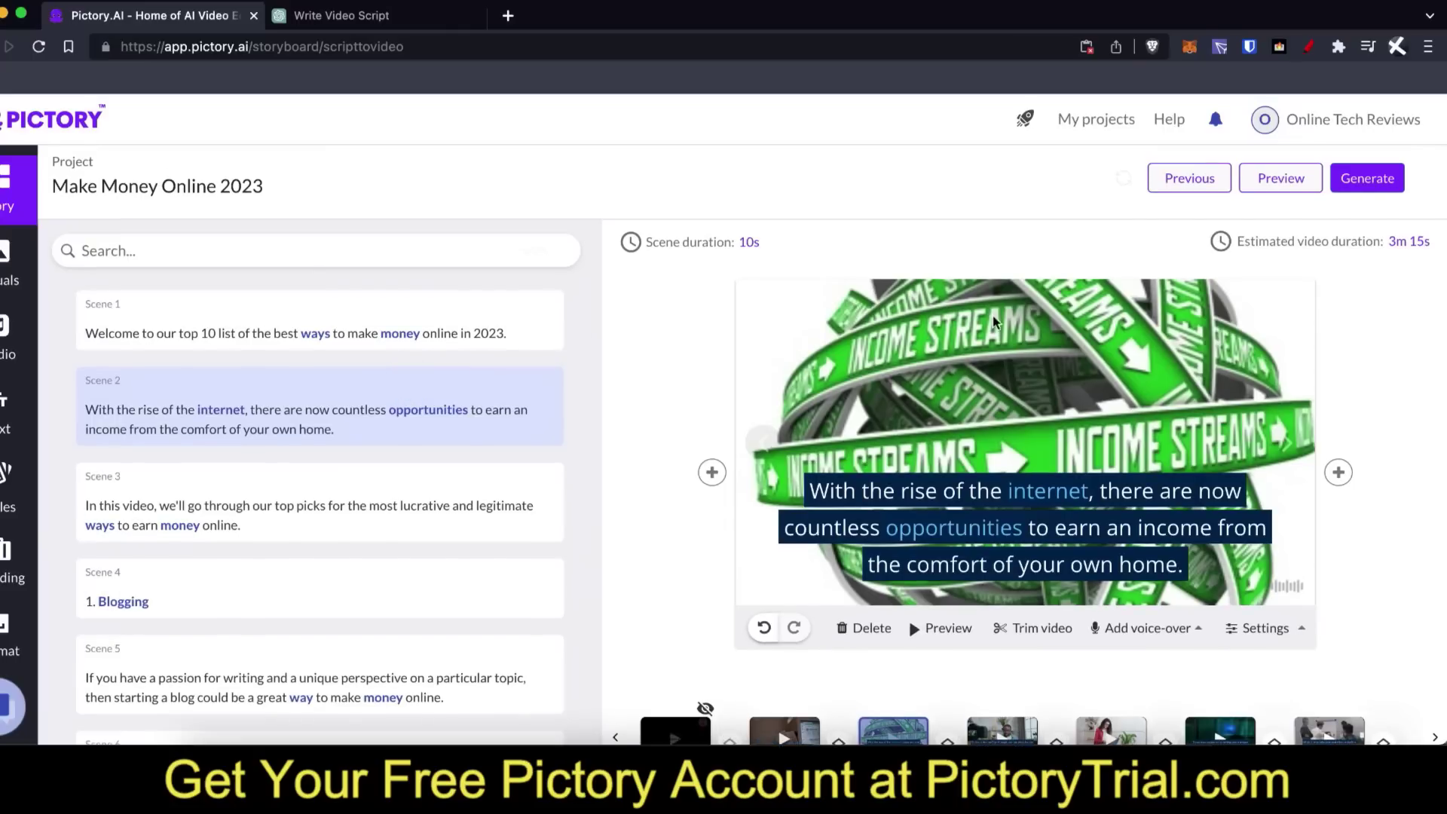
click(947, 630)
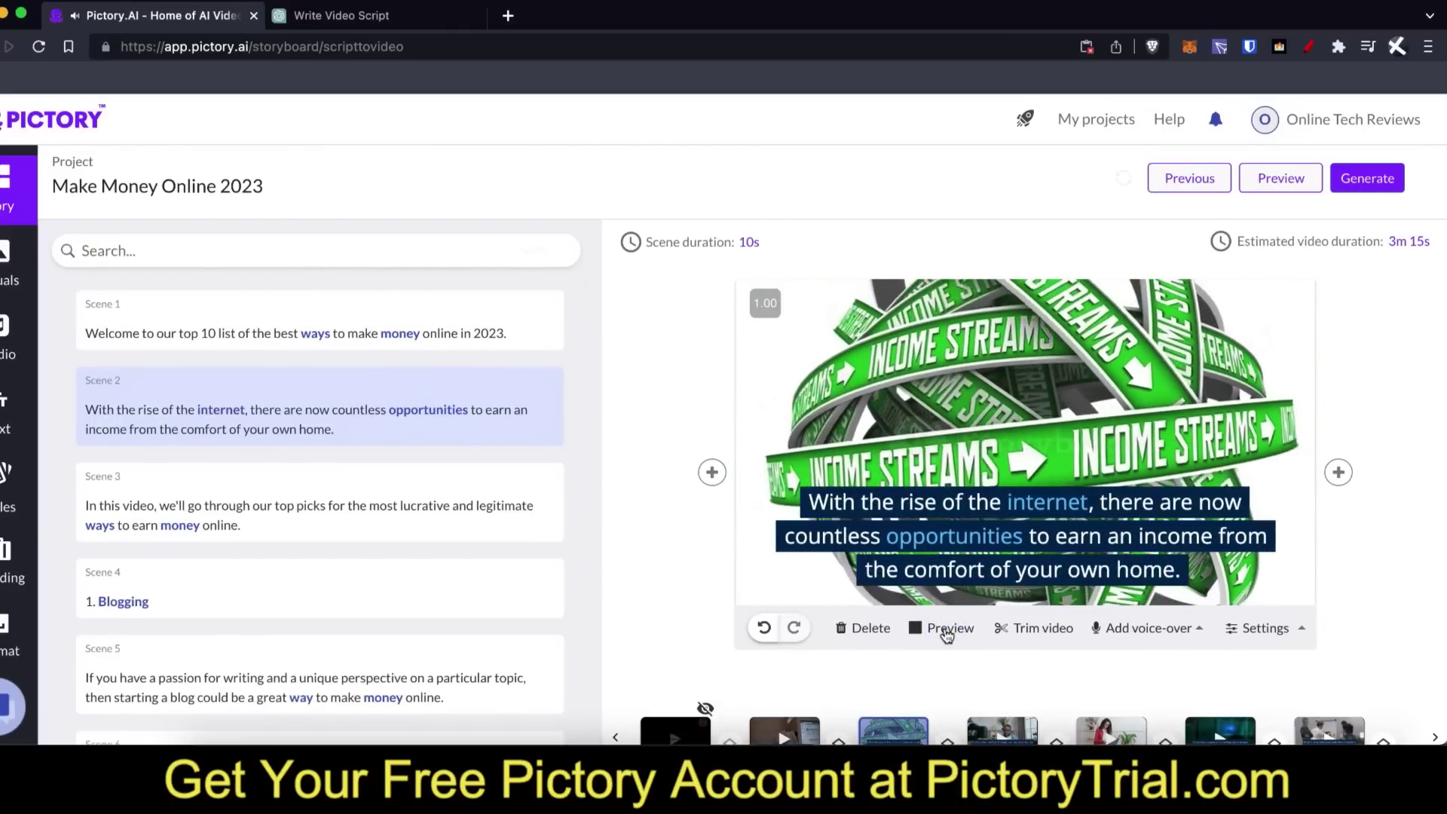
click(946, 631)
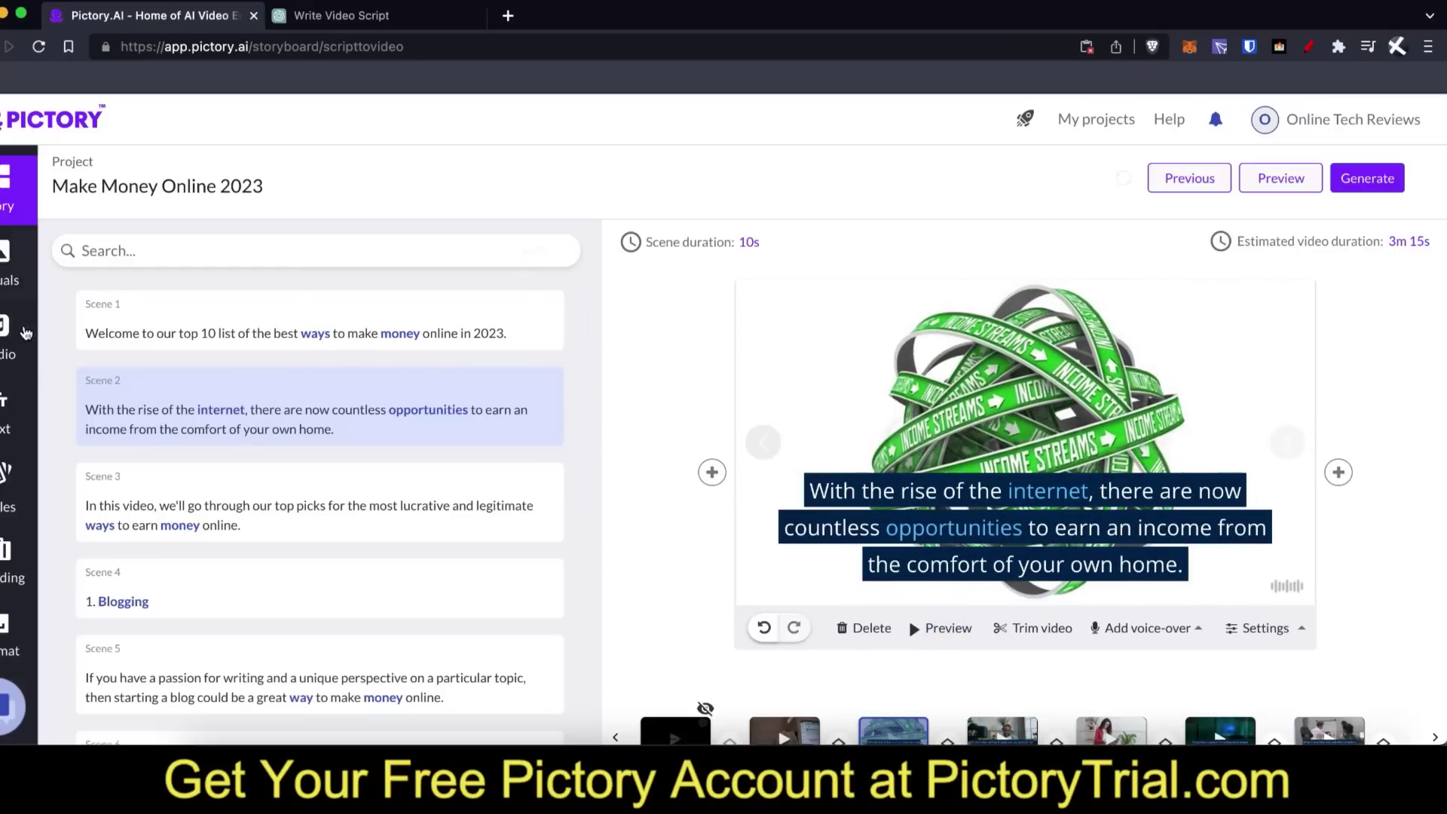
Step: Sample and apply the Ayanda female South African English voice-over
click(11, 339)
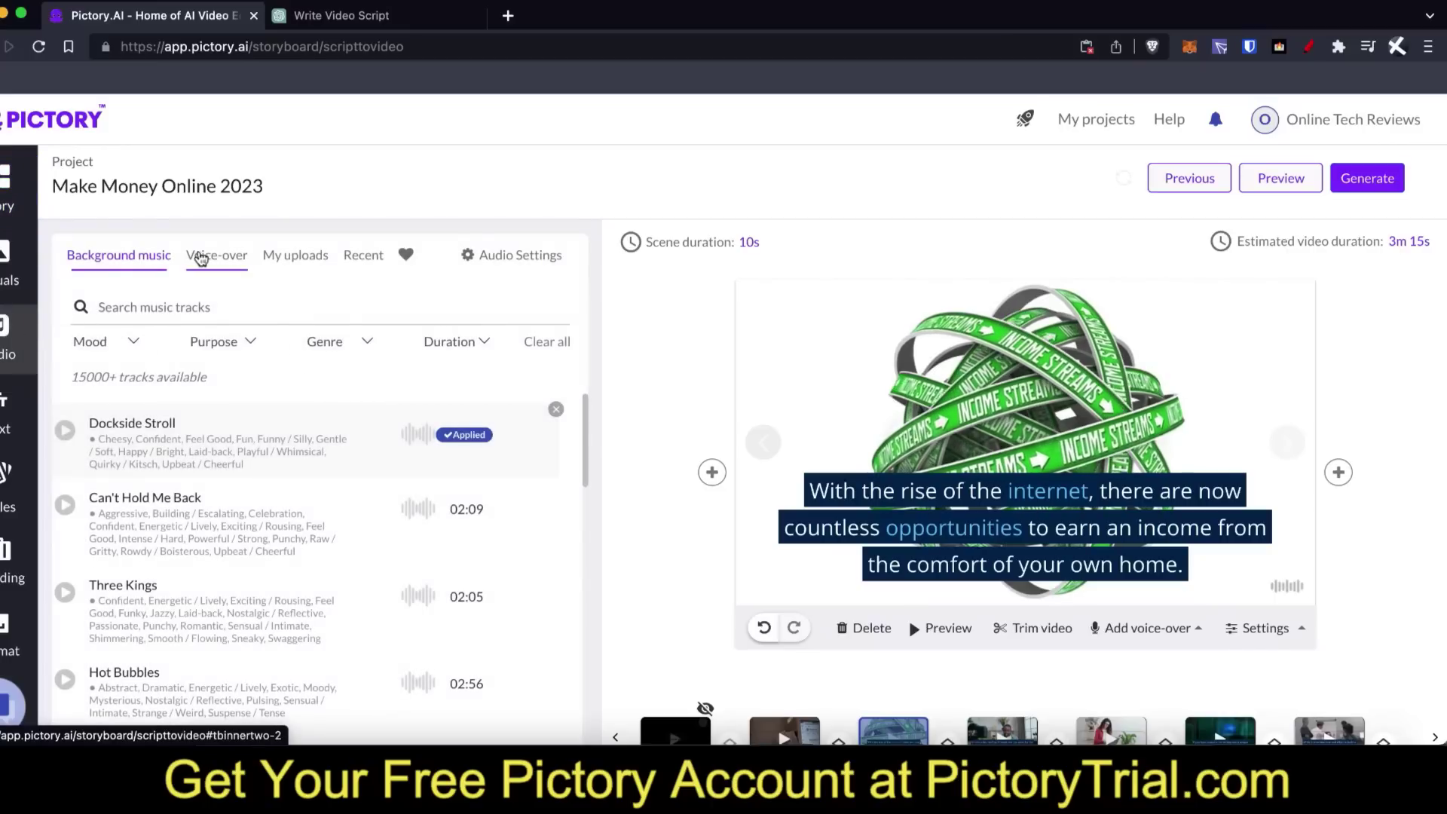
click(232, 258)
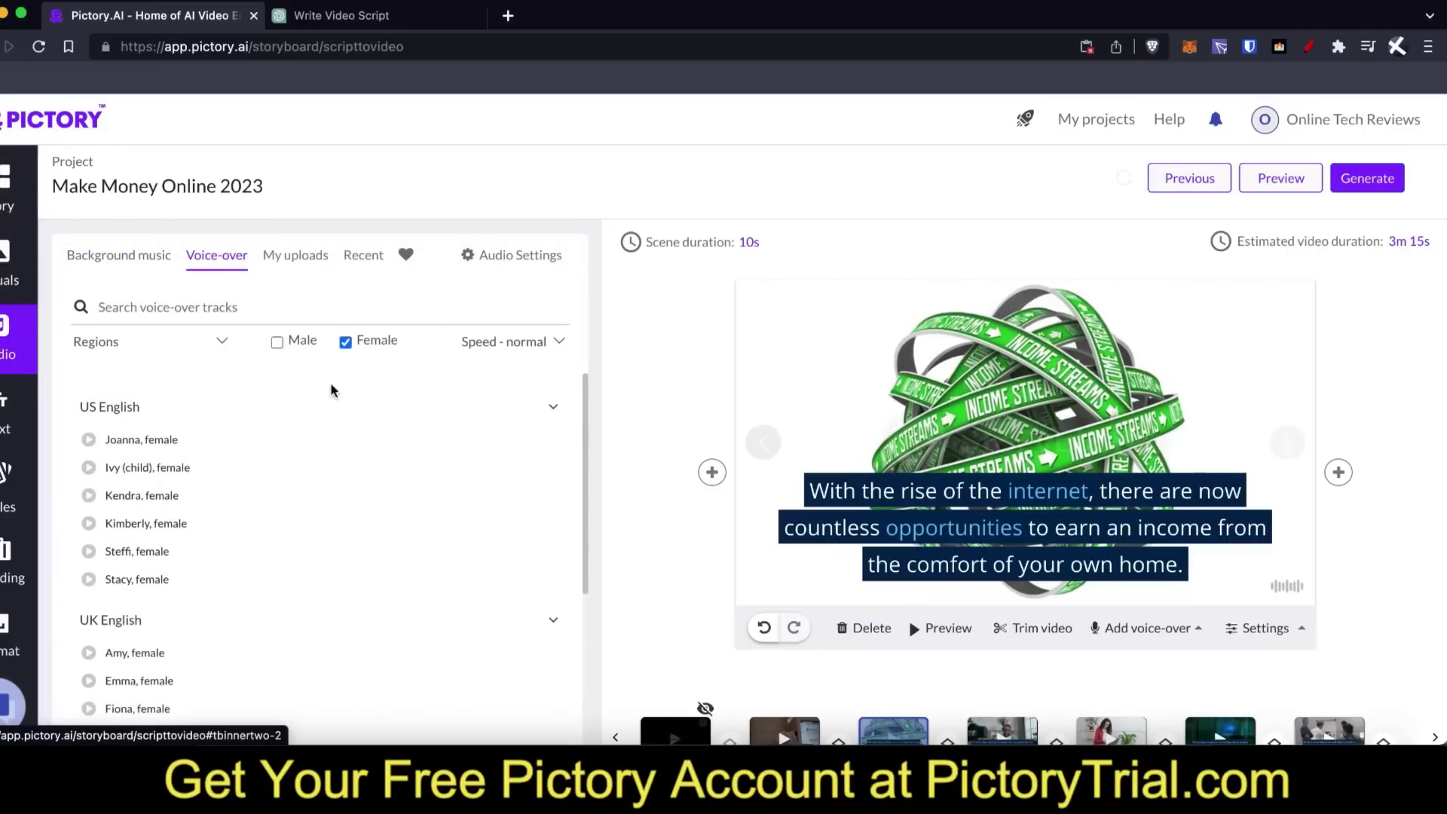
scroll(332, 588, down, 10)
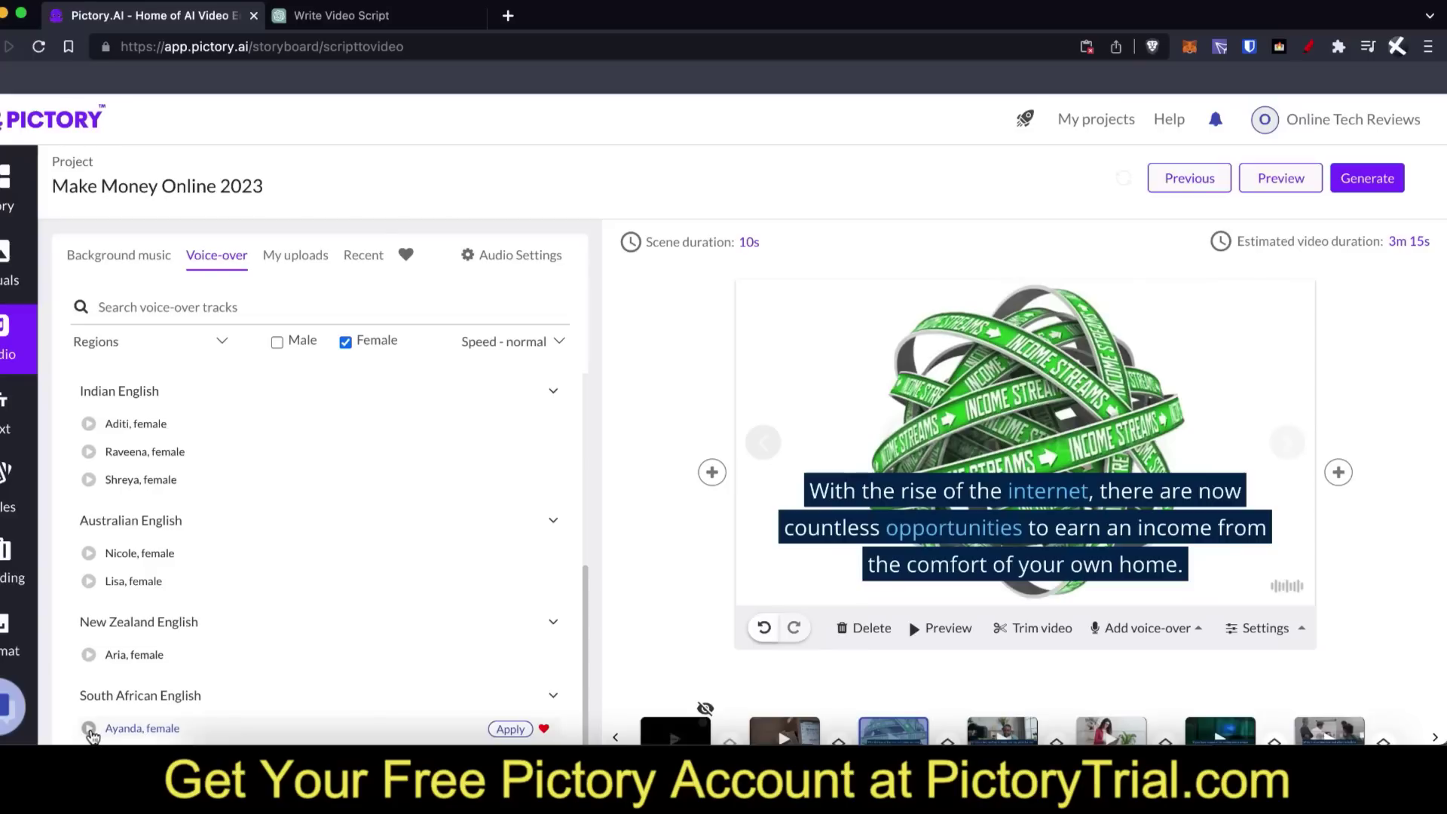
click(90, 730)
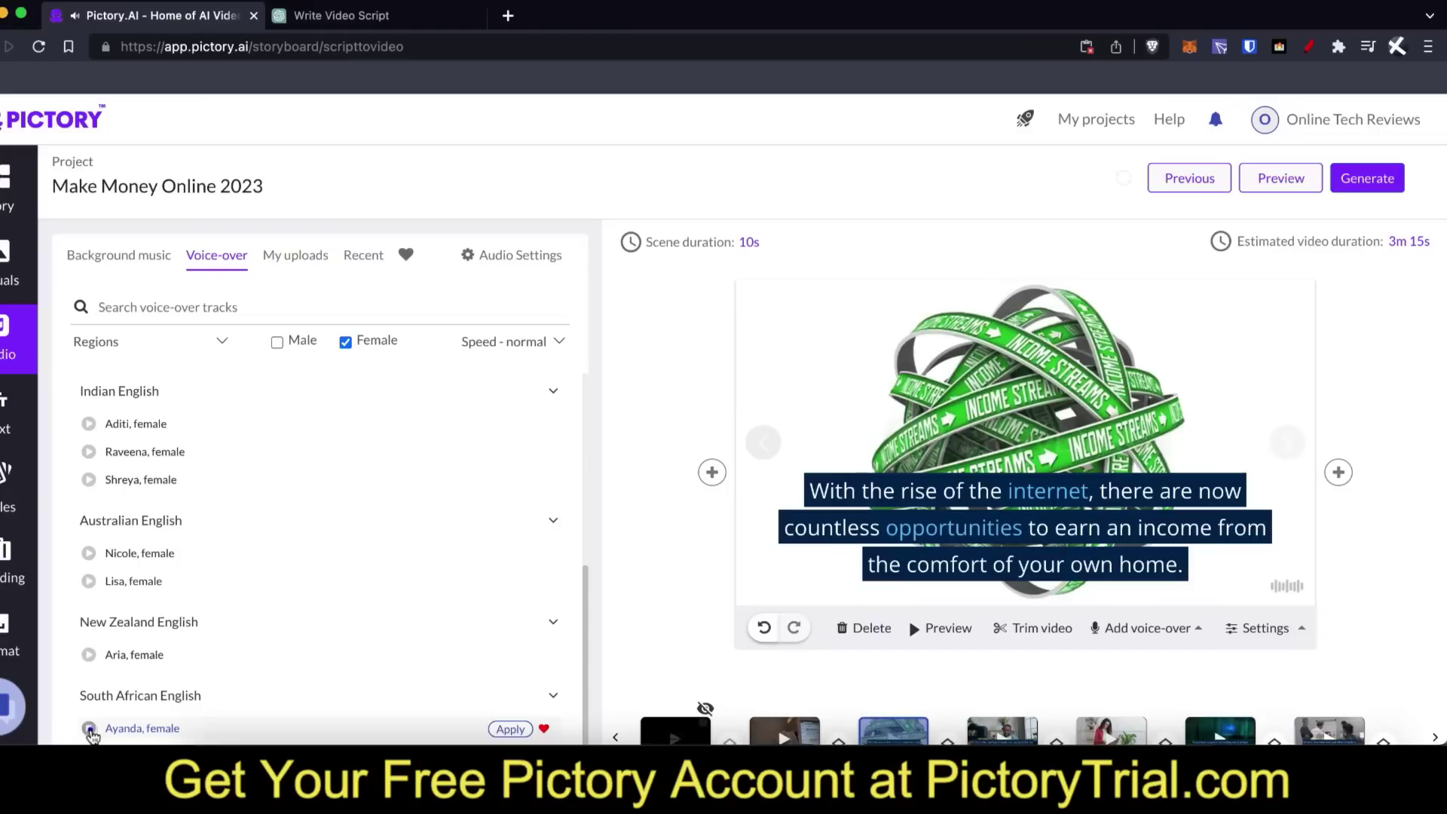
click(510, 729)
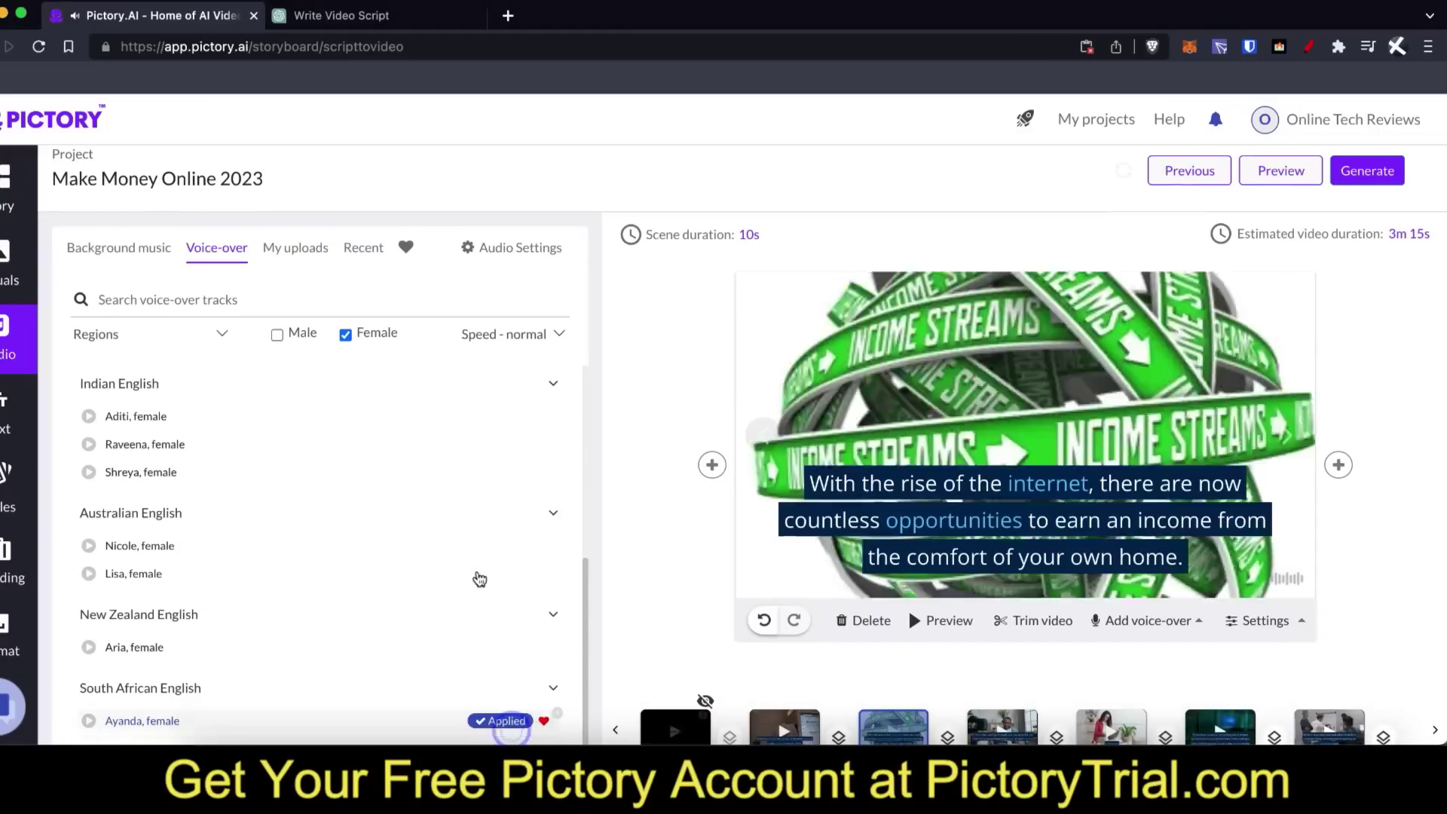
scroll(478, 580, up, 5)
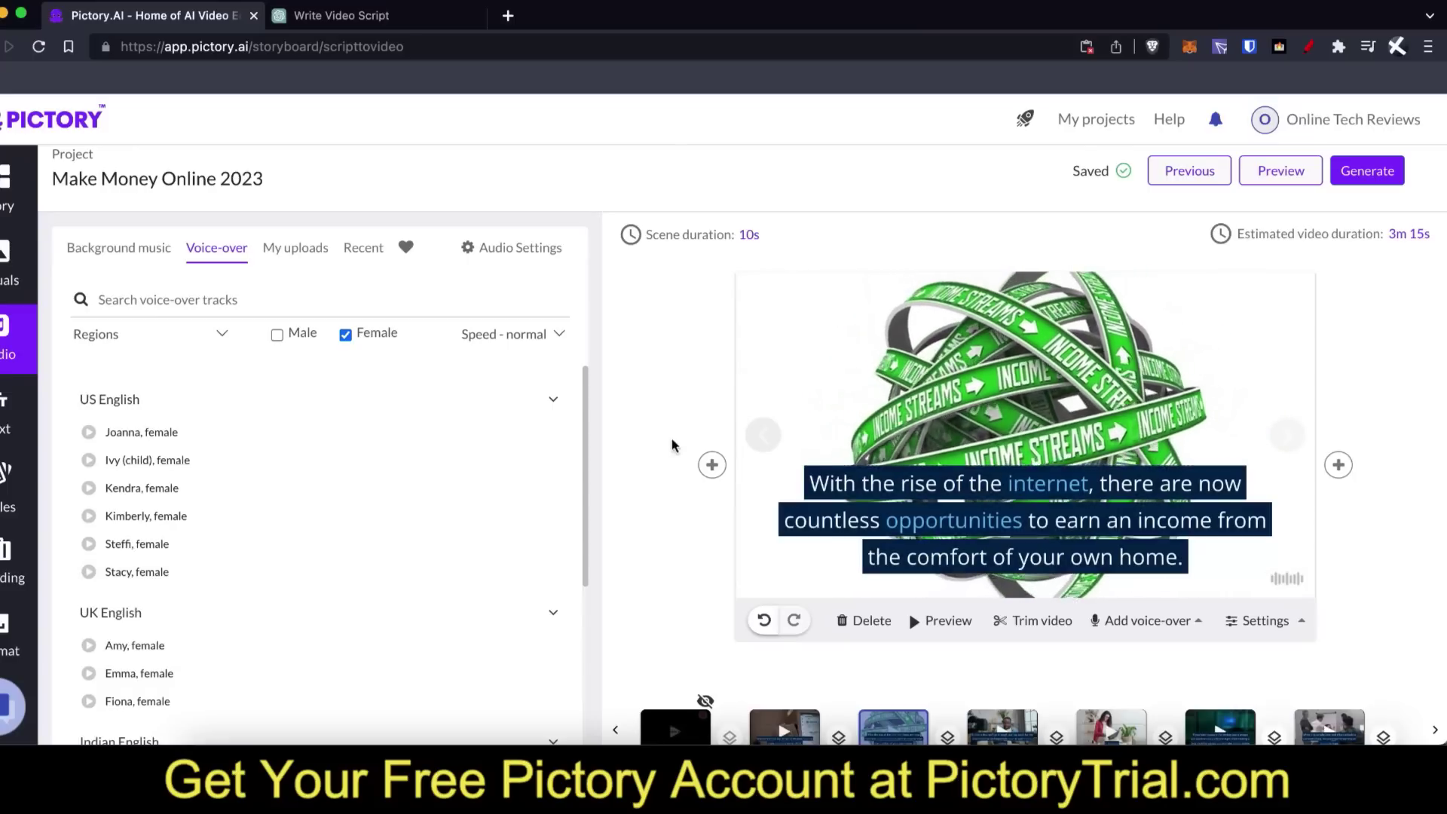
mouse_move(365, 525)
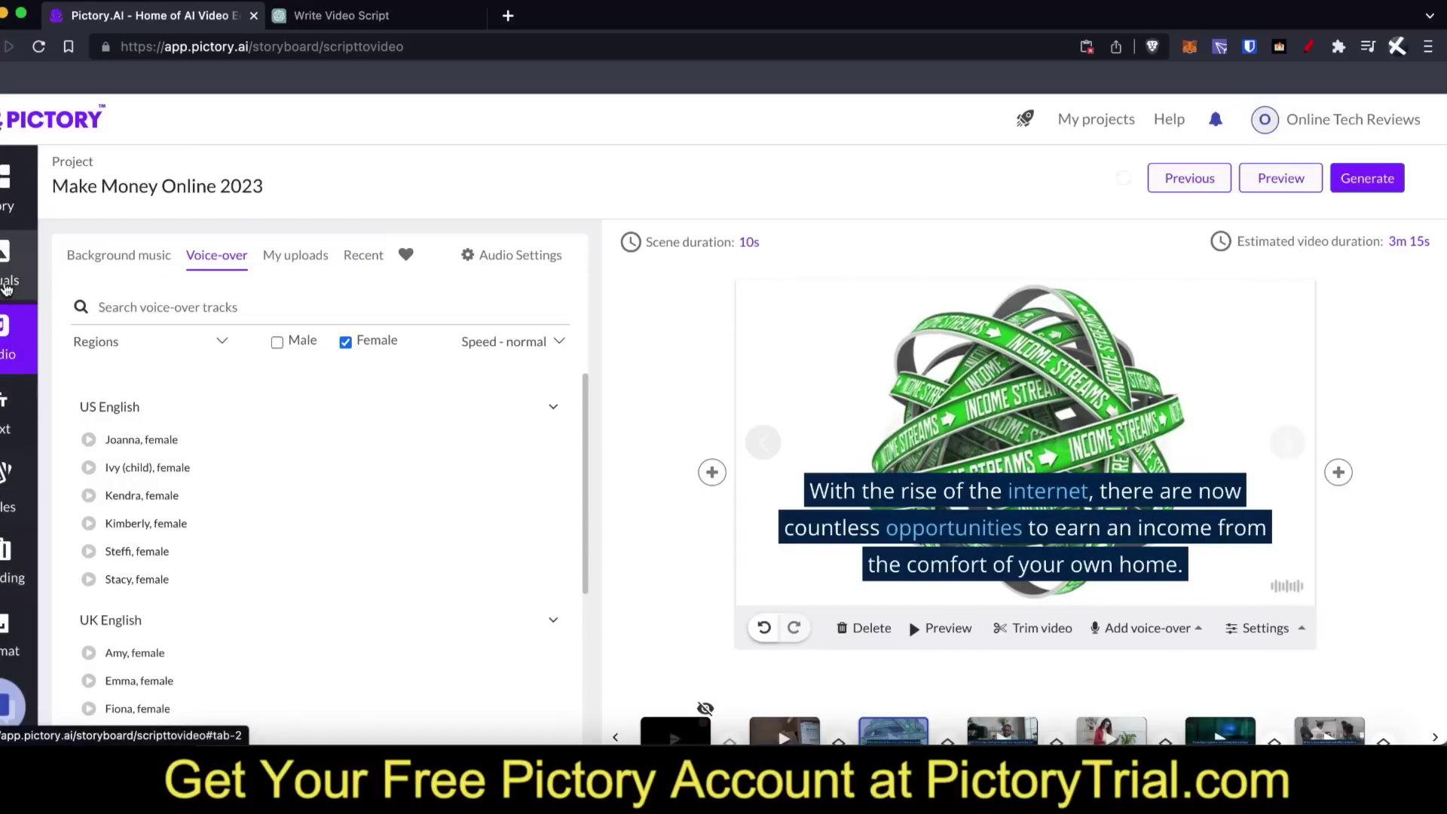
Step: Set Scene 2's visual to the library clip of hands counting dollar bills
click(9, 264)
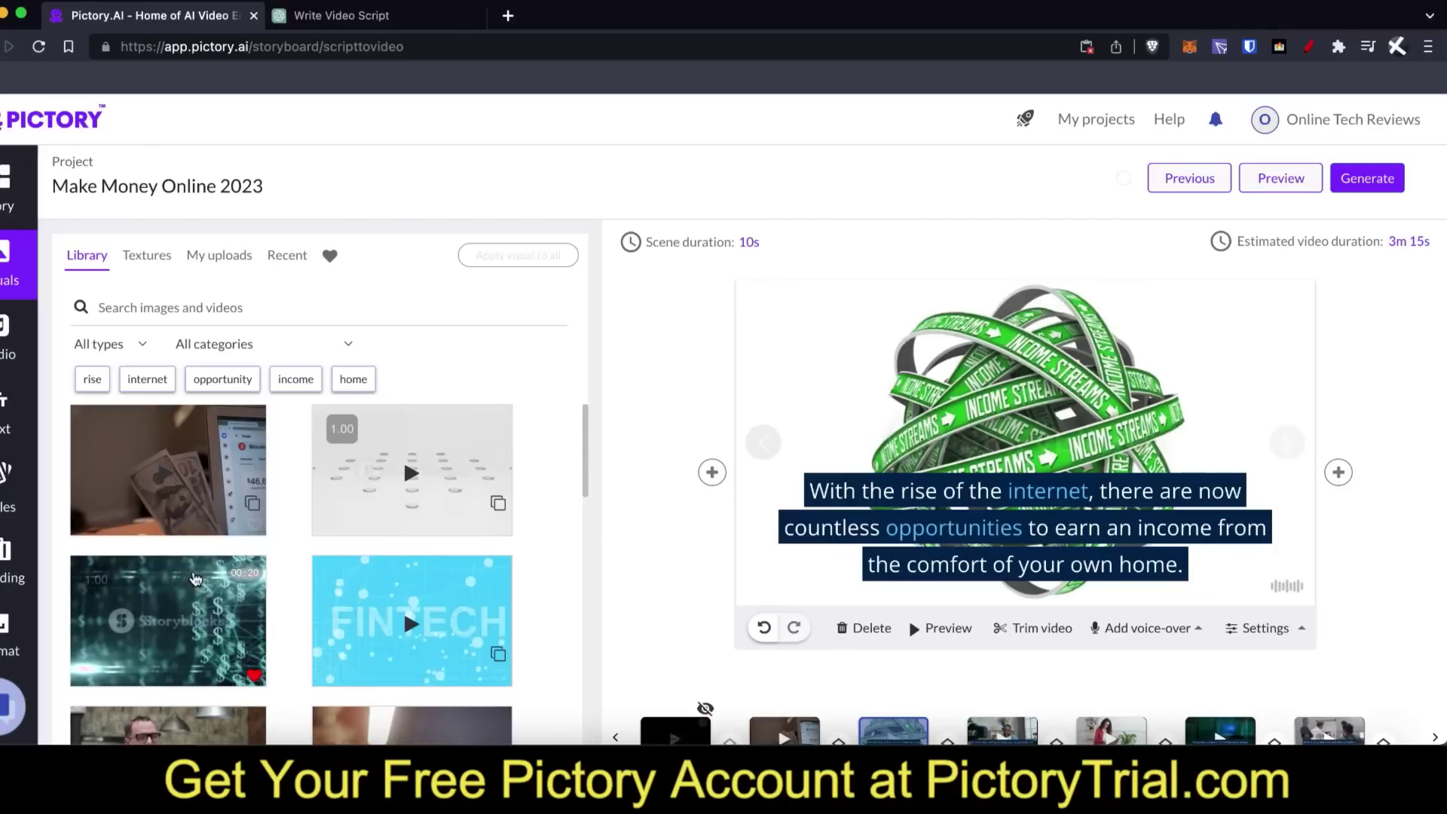
scroll(200, 587, down, 2)
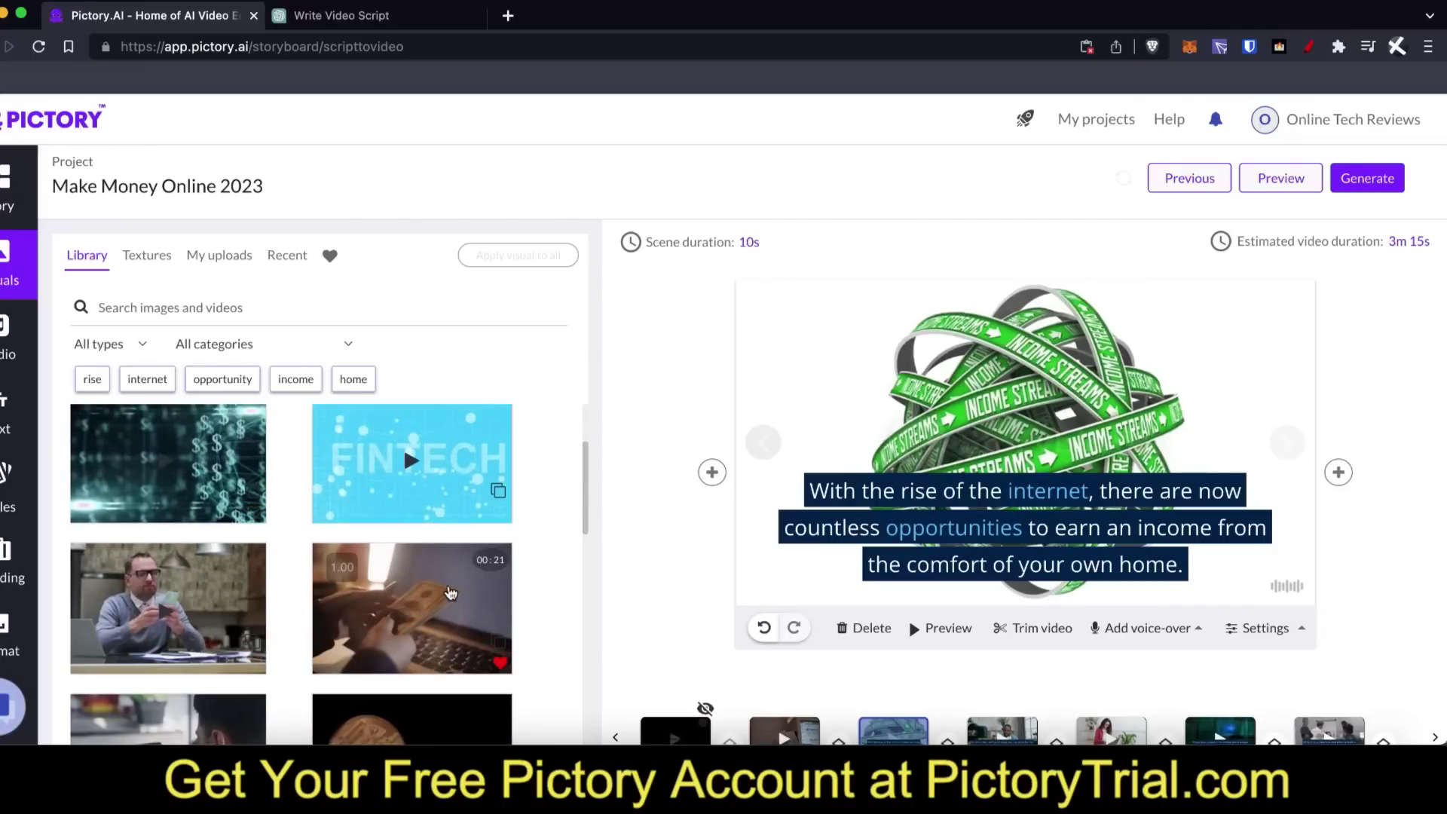
click(426, 593)
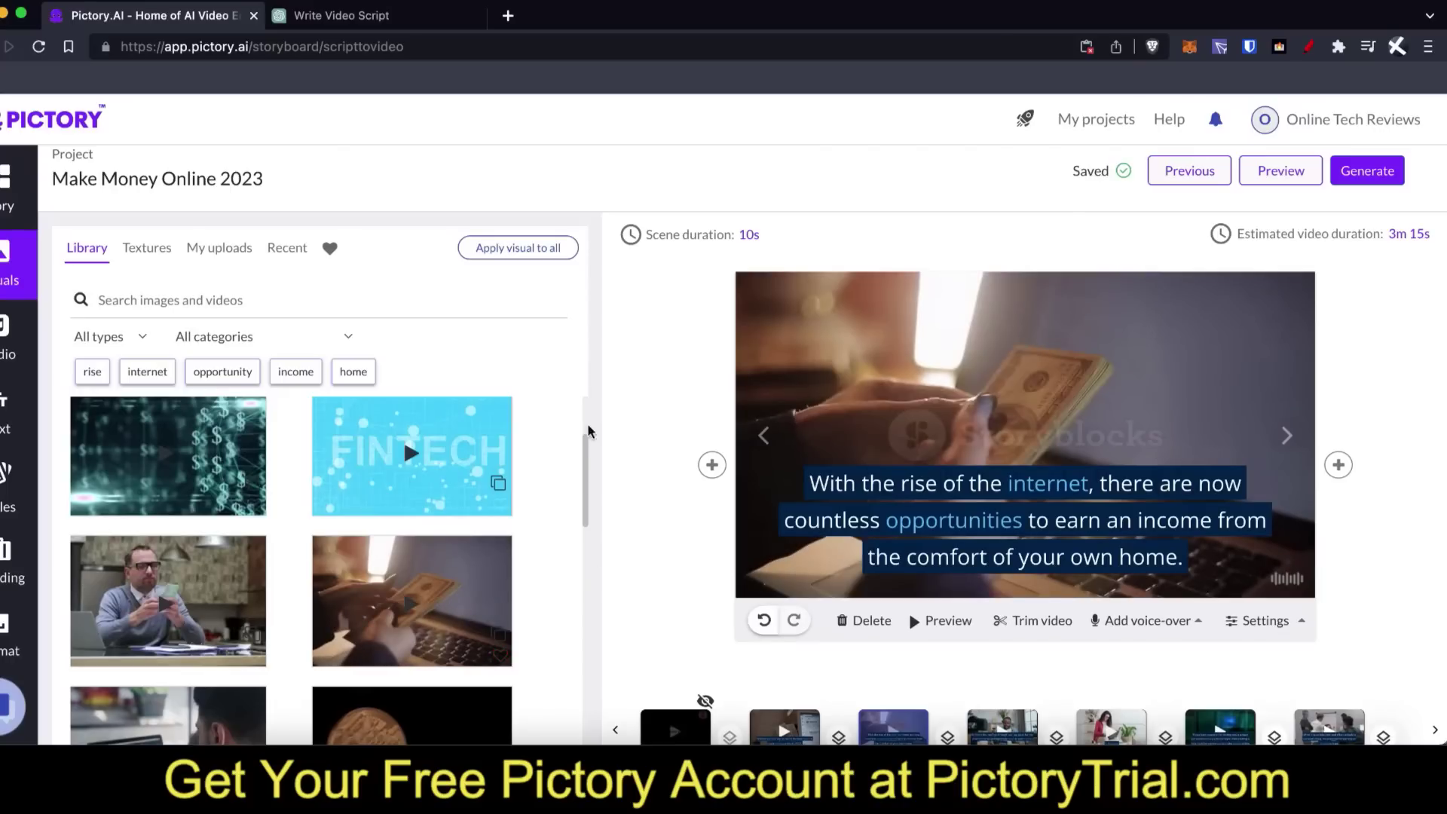
scroll(547, 452, up, 3)
Step: Return to the Story list and scroll through the scenes from the welcome scene to Online tutoring
click(15, 188)
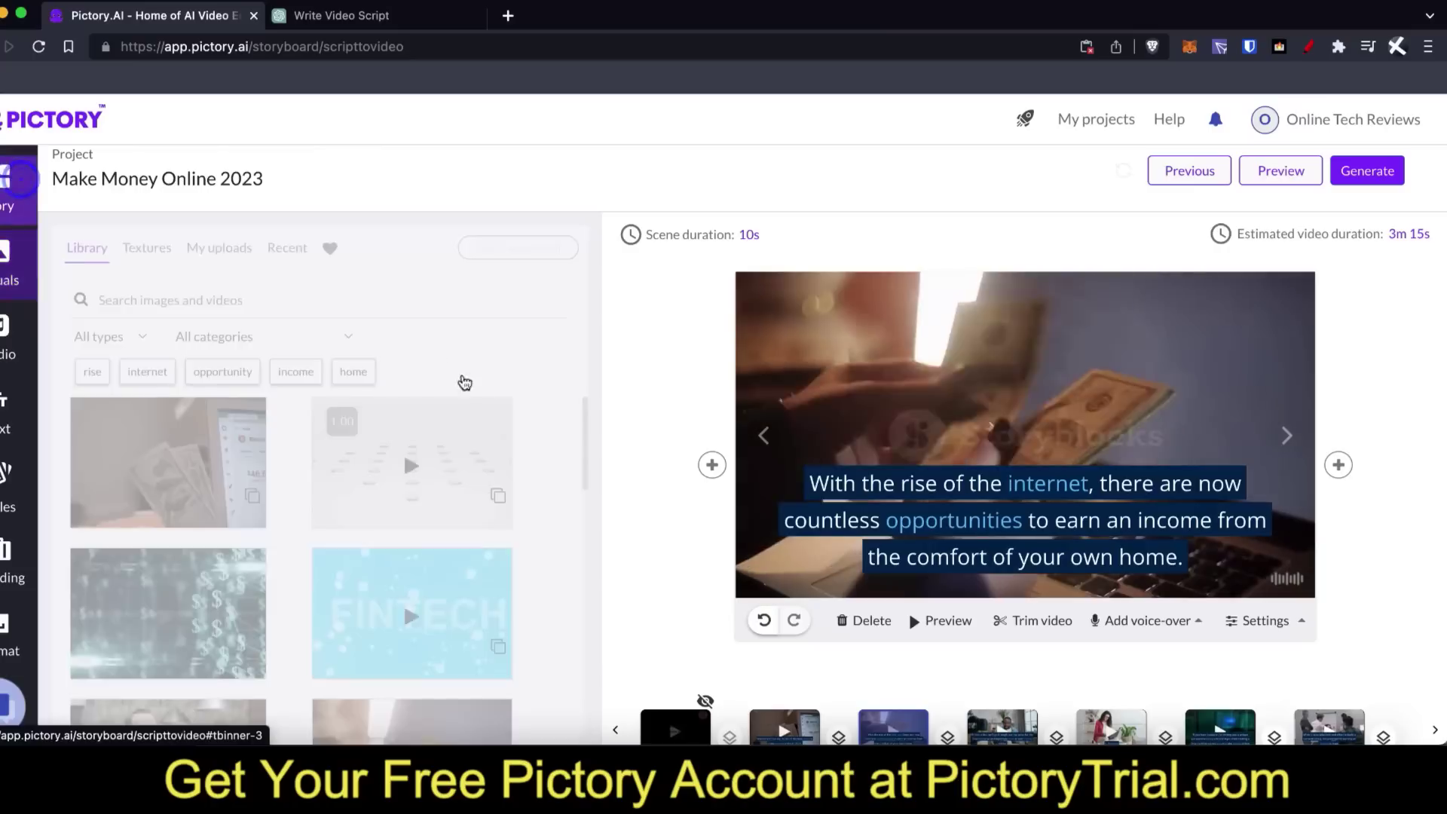
scroll(580, 381, down, 3)
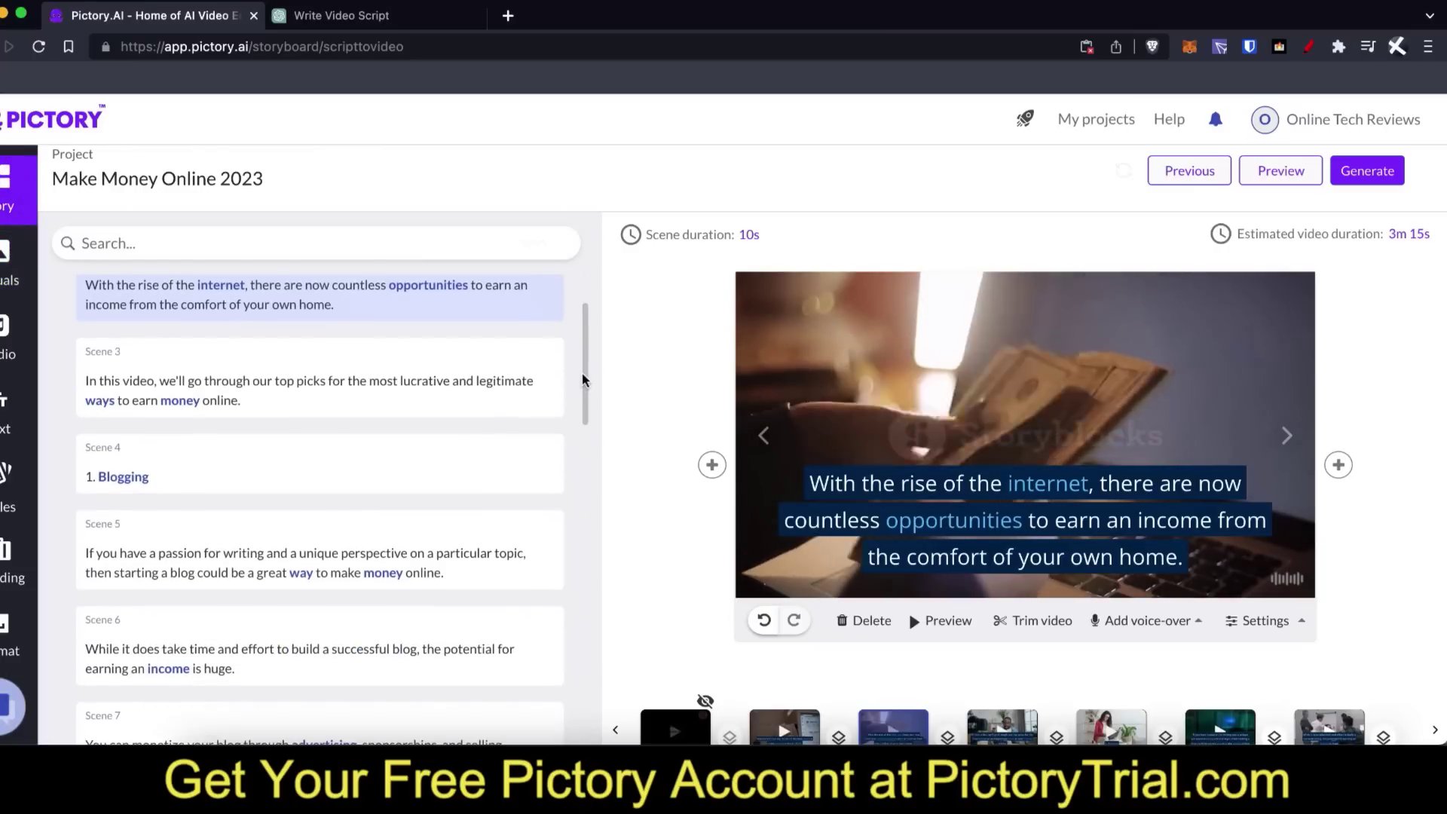
scroll(808, 647, down, 1)
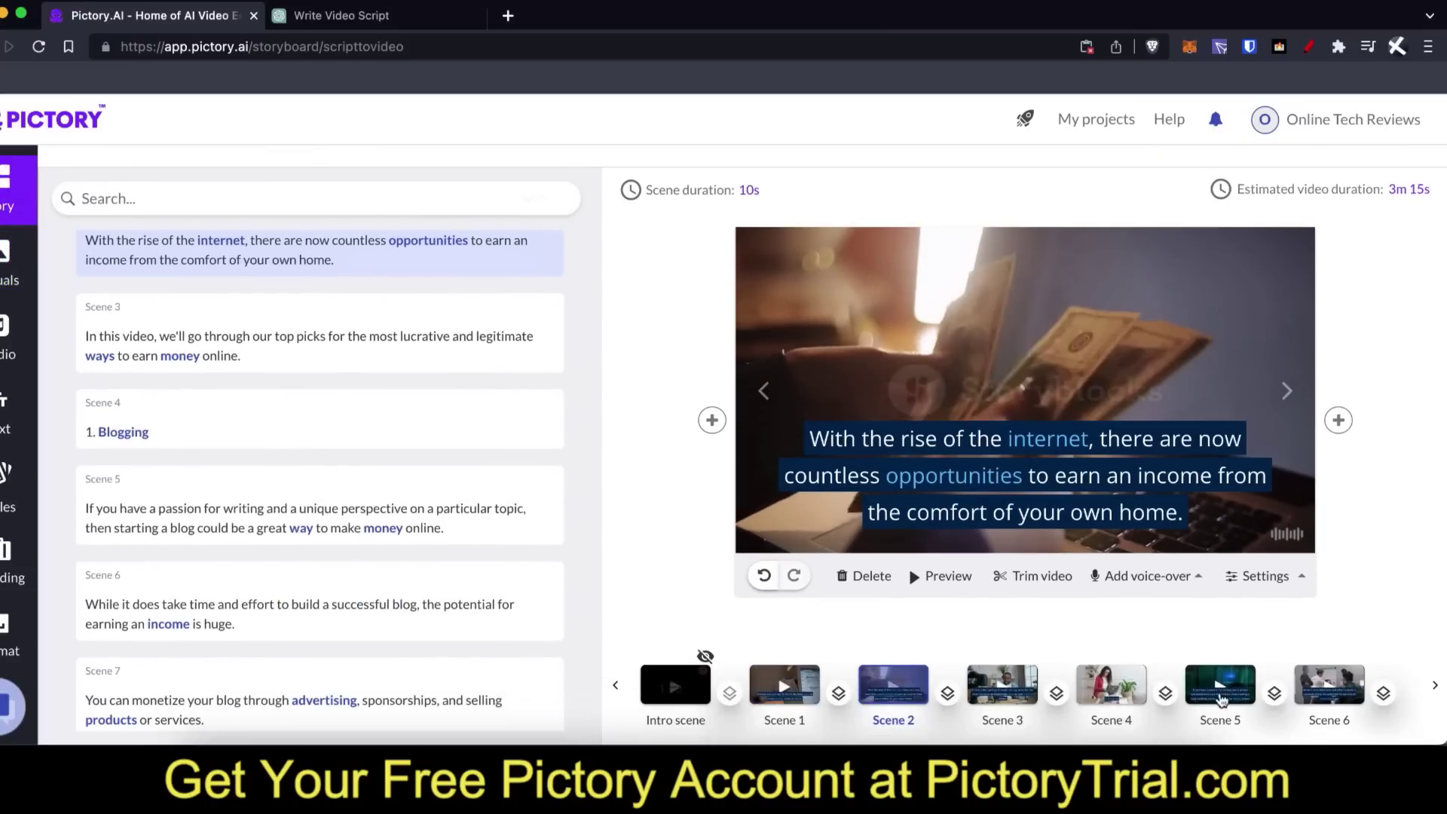
scroll(1401, 660, up, 1)
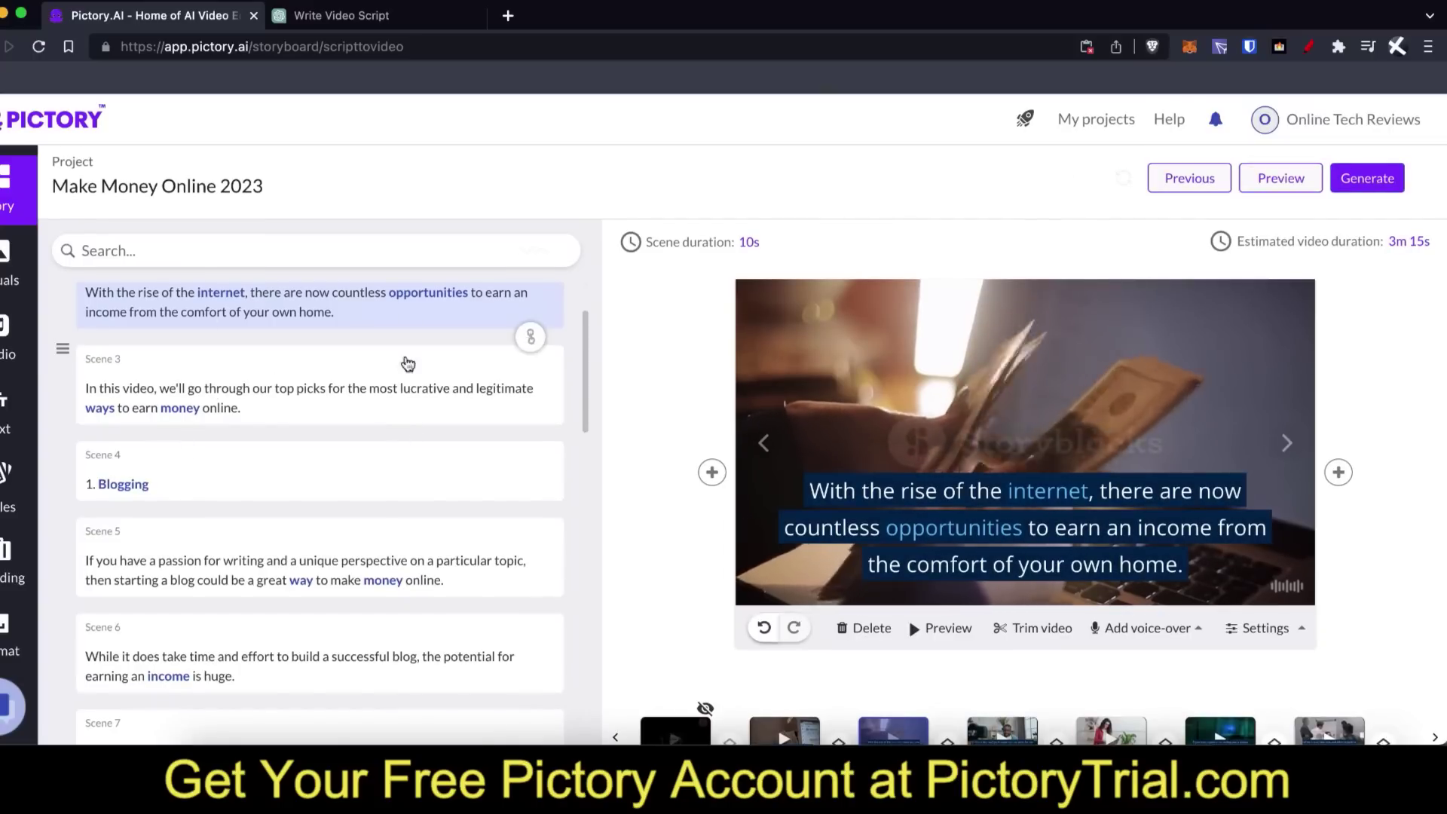
scroll(331, 452, up, 2)
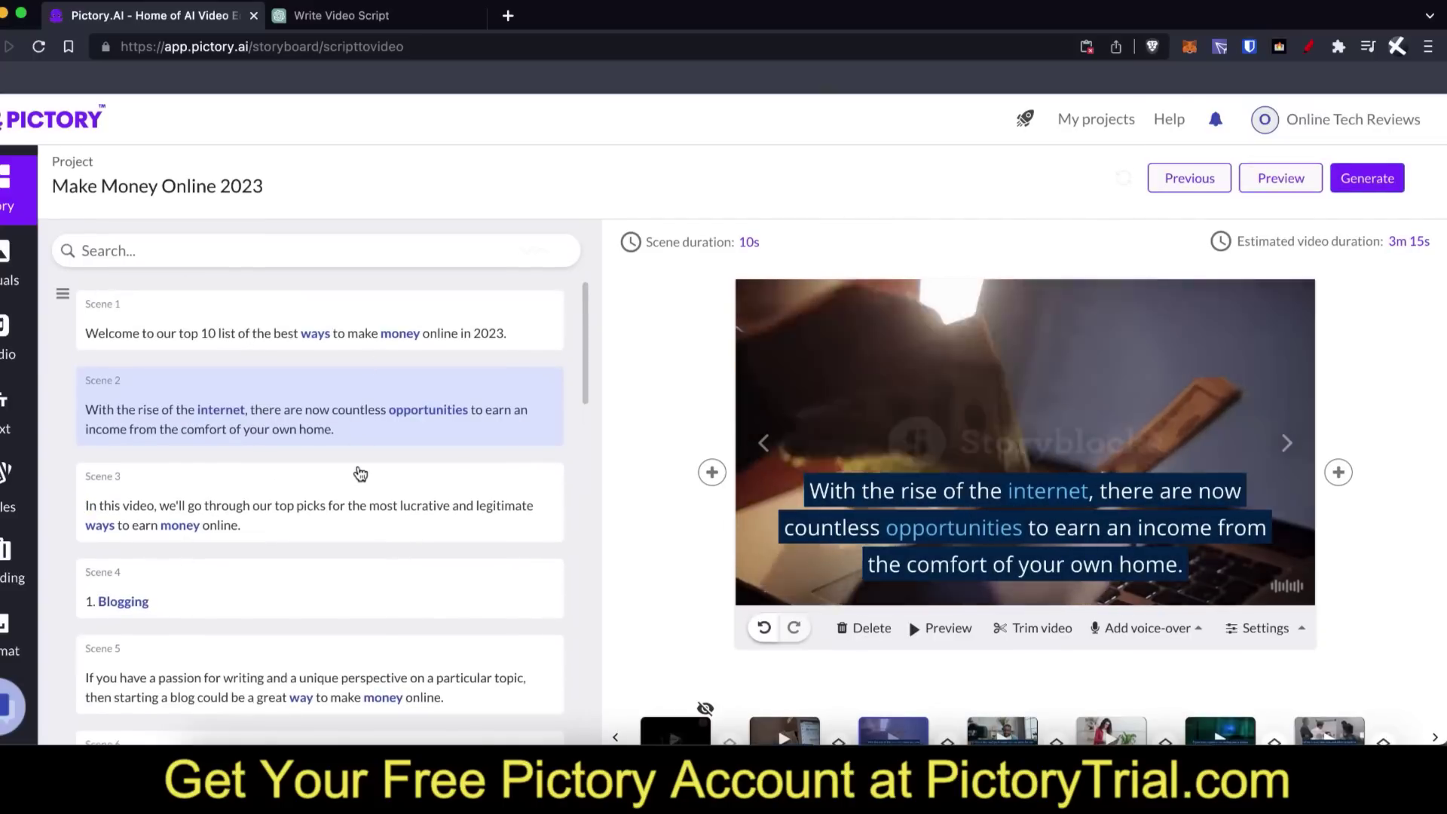
scroll(360, 473, down, 5)
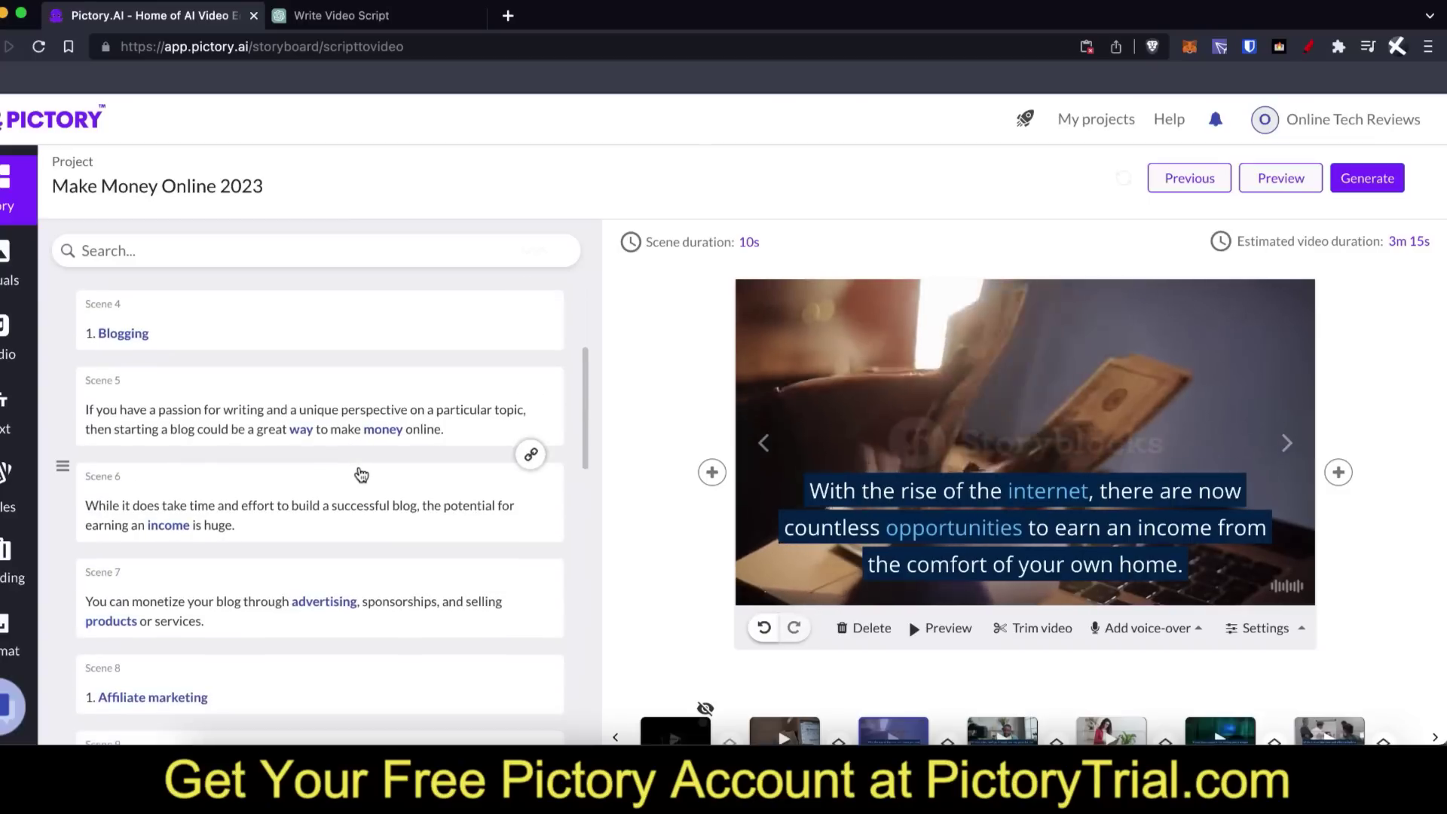
scroll(360, 473, down, 5)
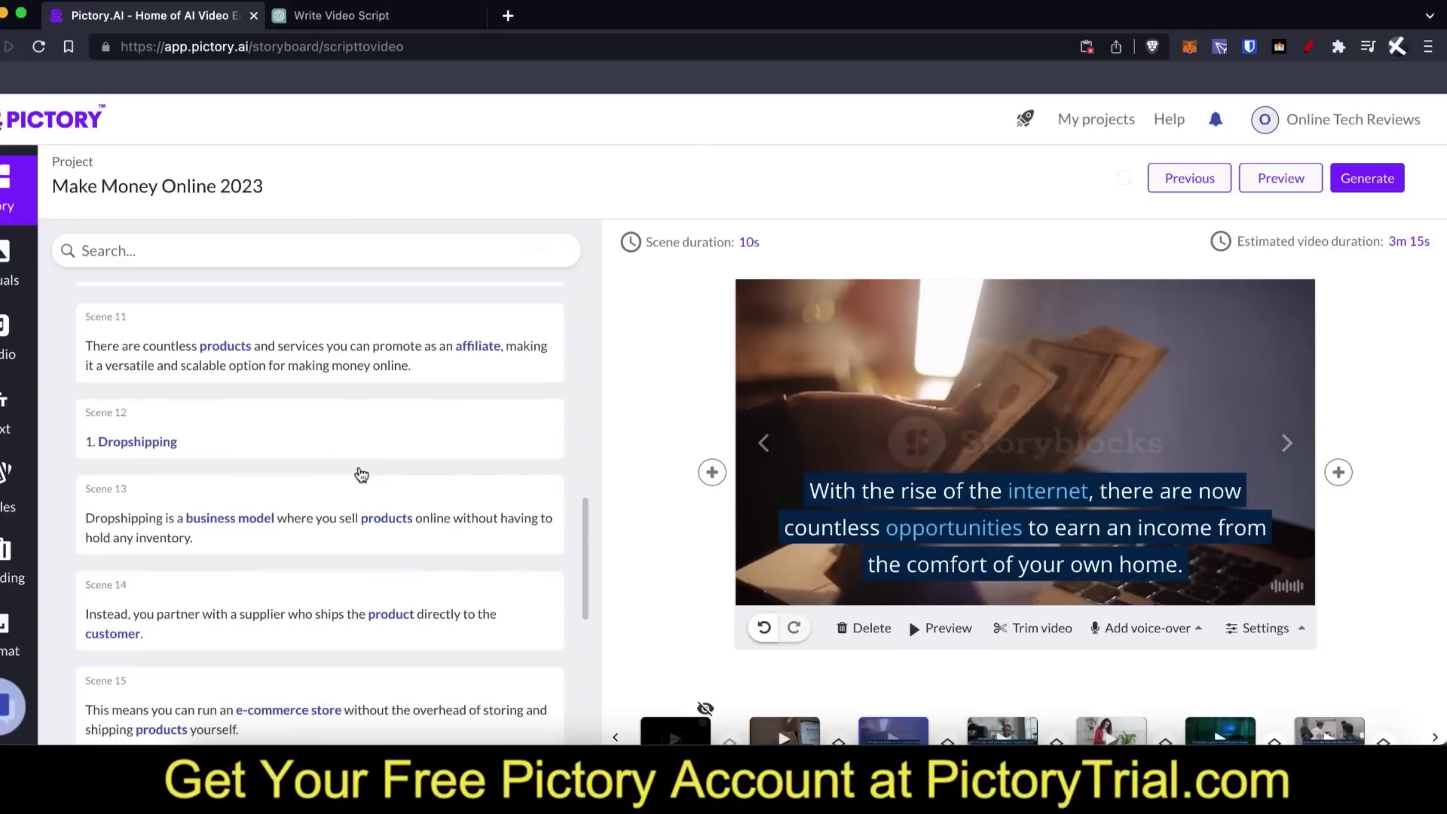
scroll(359, 473, down, 5)
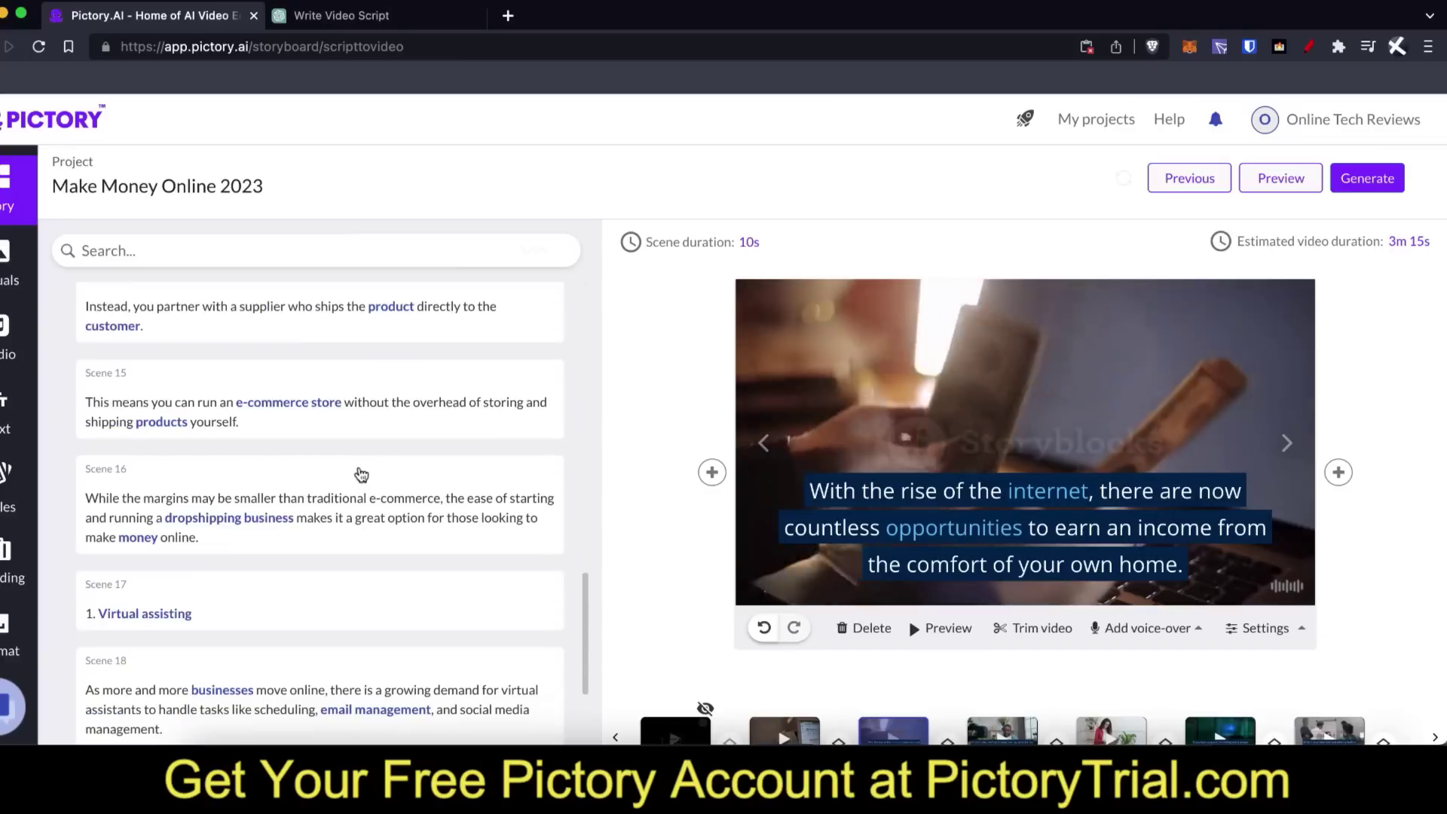
scroll(361, 473, down, 3)
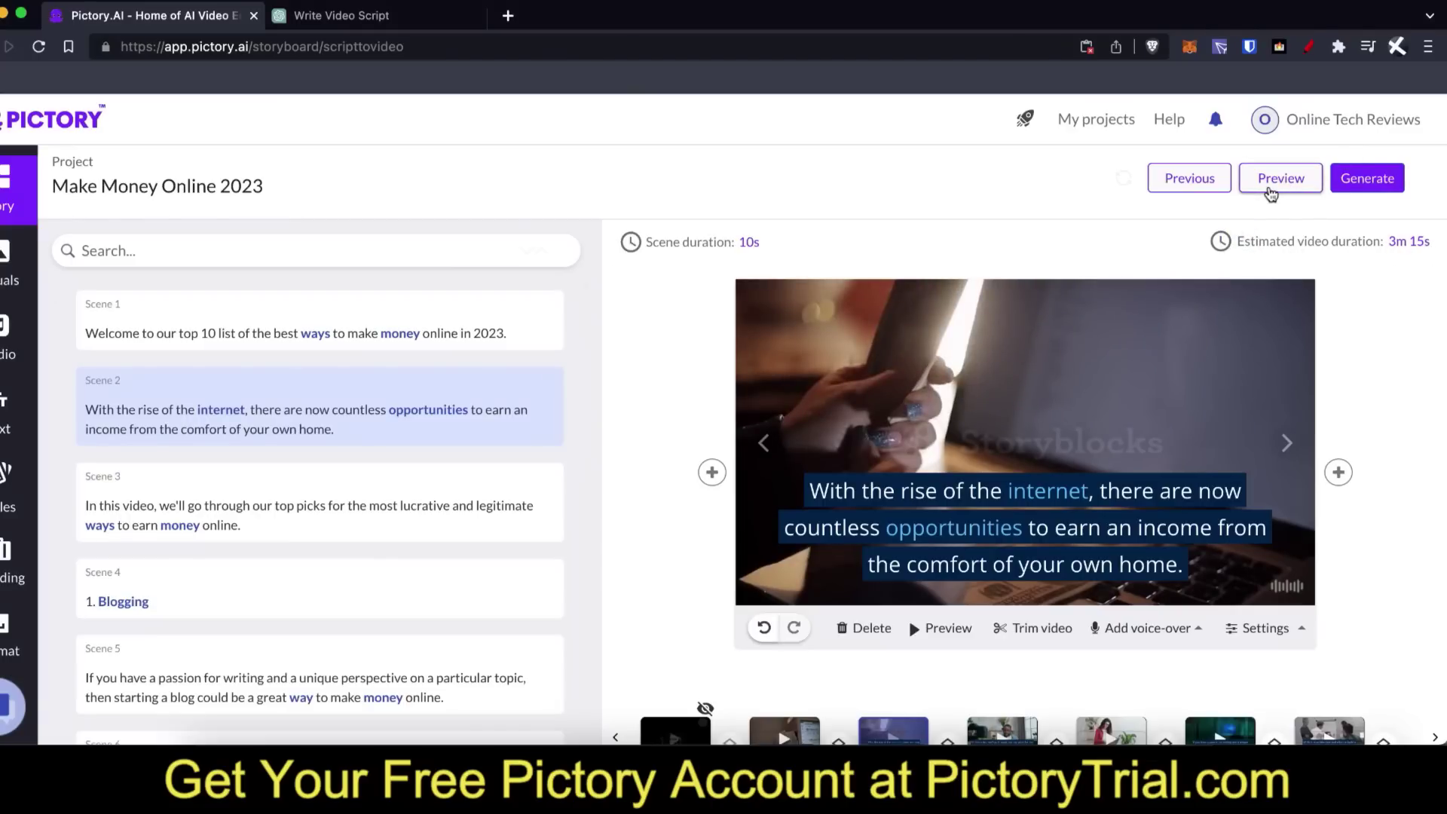
Step: Preview the whole video, pause it at 0:36, and briefly check the ChatGPT script tab
click(1271, 192)
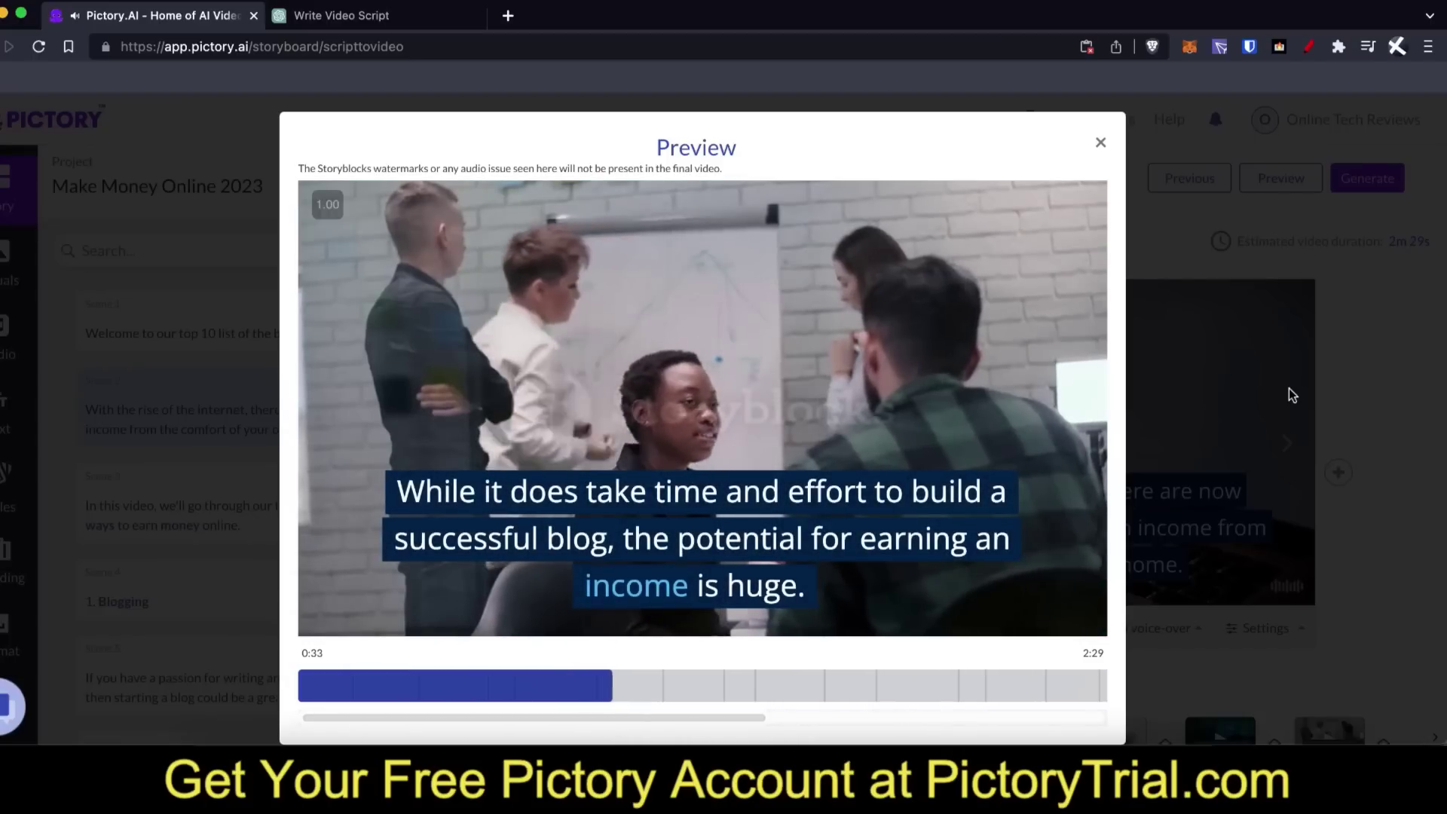
click(702, 455)
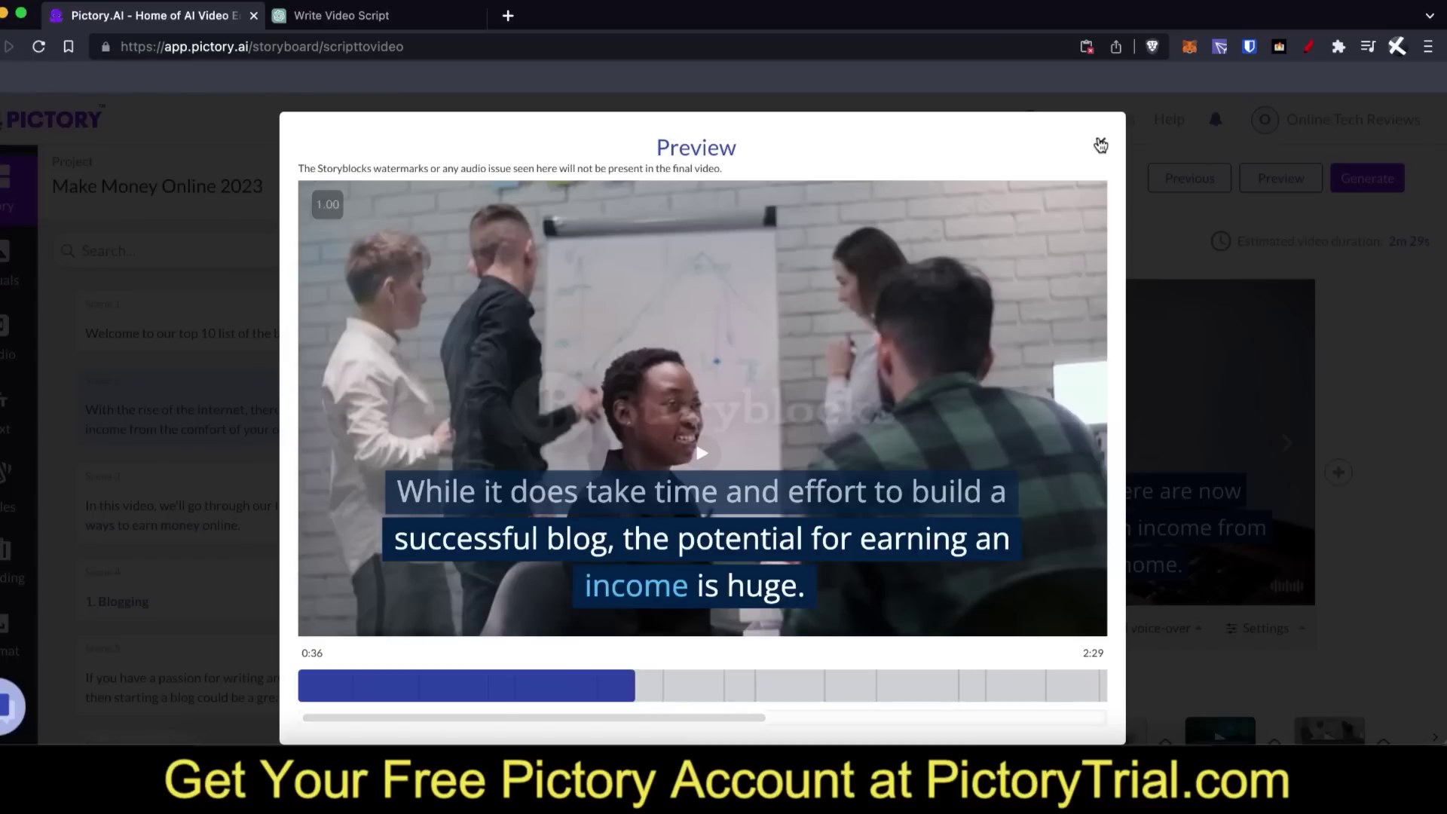
click(437, 23)
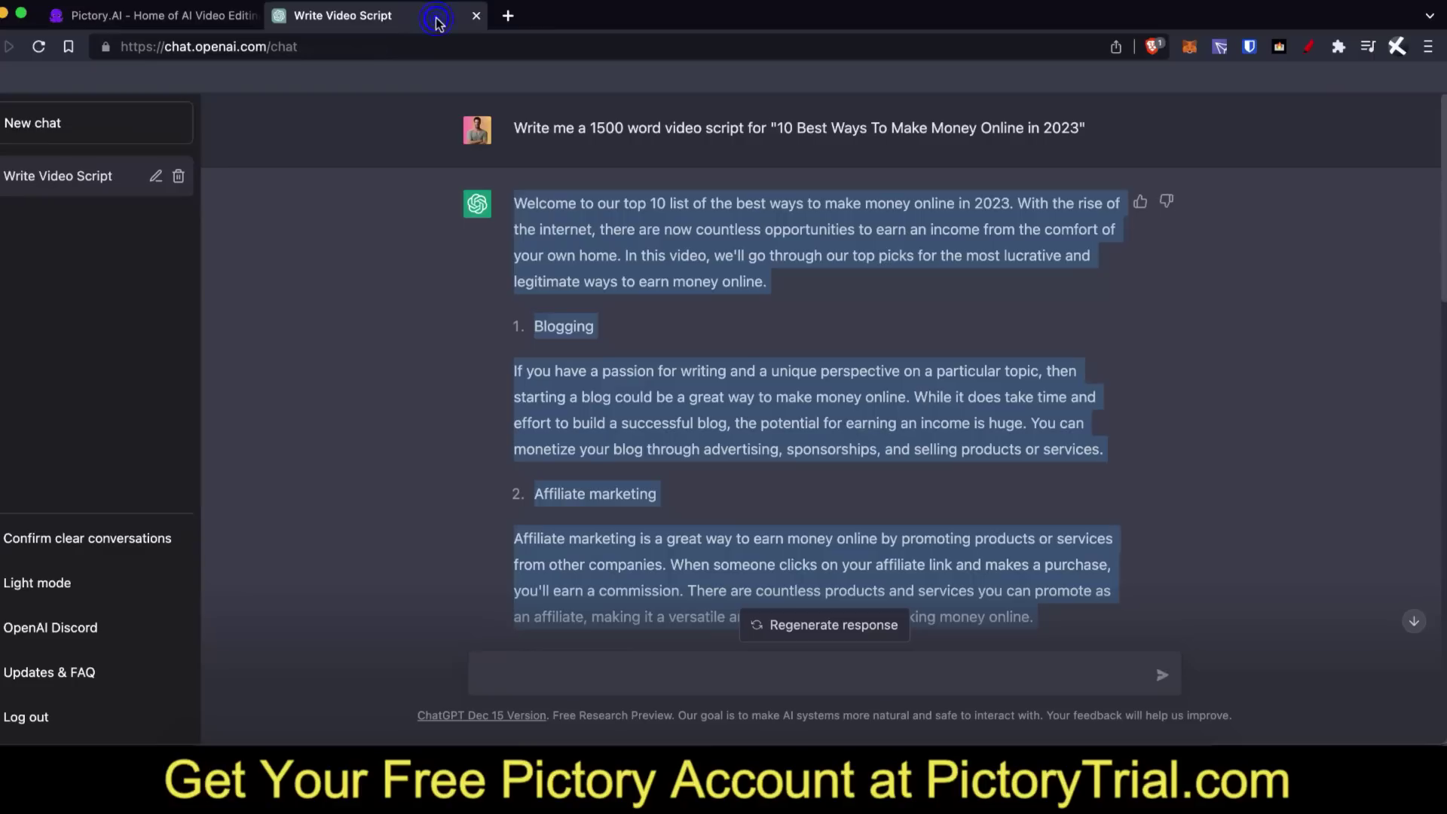
click(867, 331)
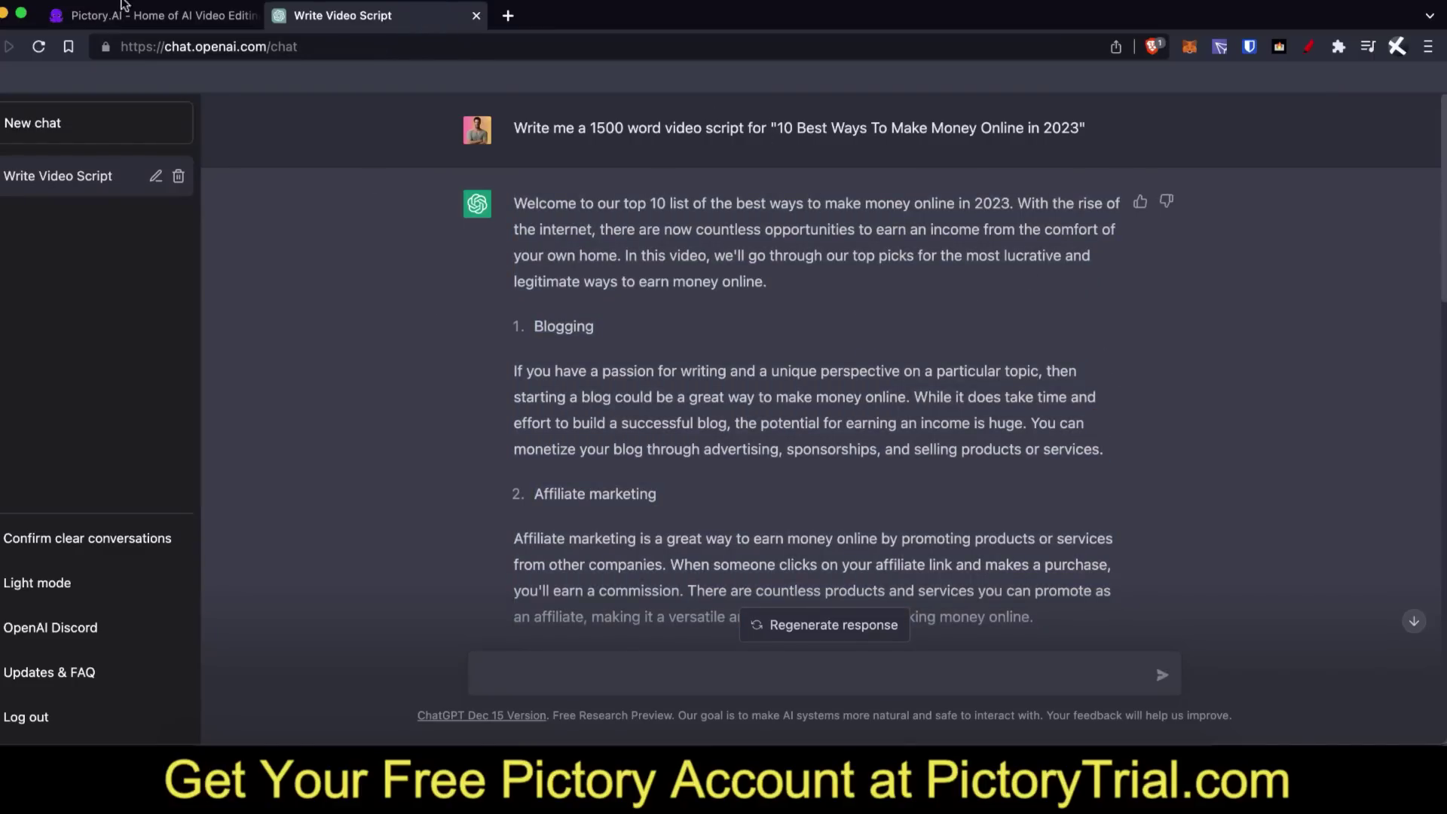
click(186, 20)
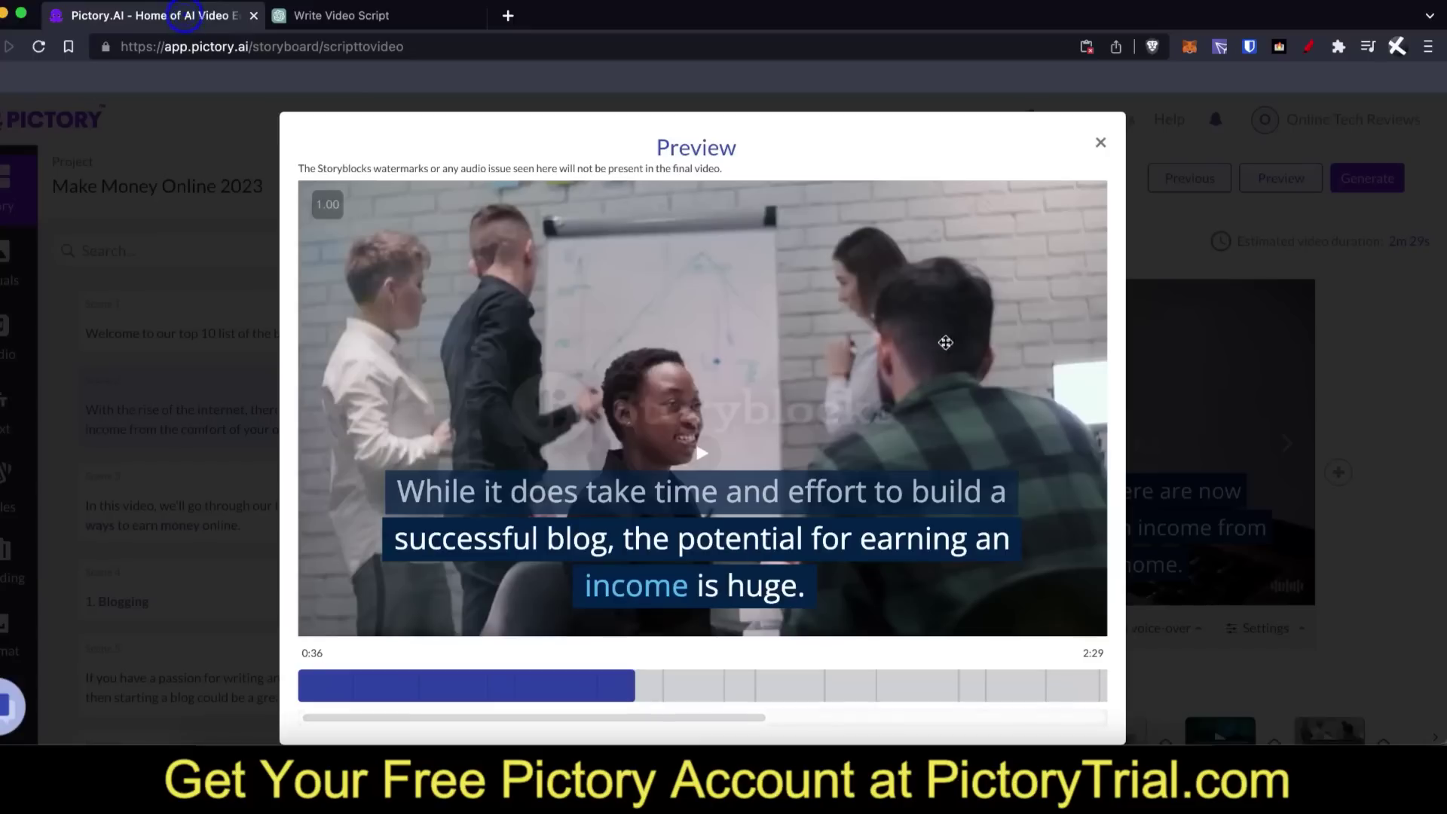
Step: Back in the Pictory tab, close the Preview dialog to return to the 2m 29s storyboard
click(412, 19)
click(147, 21)
click(1099, 141)
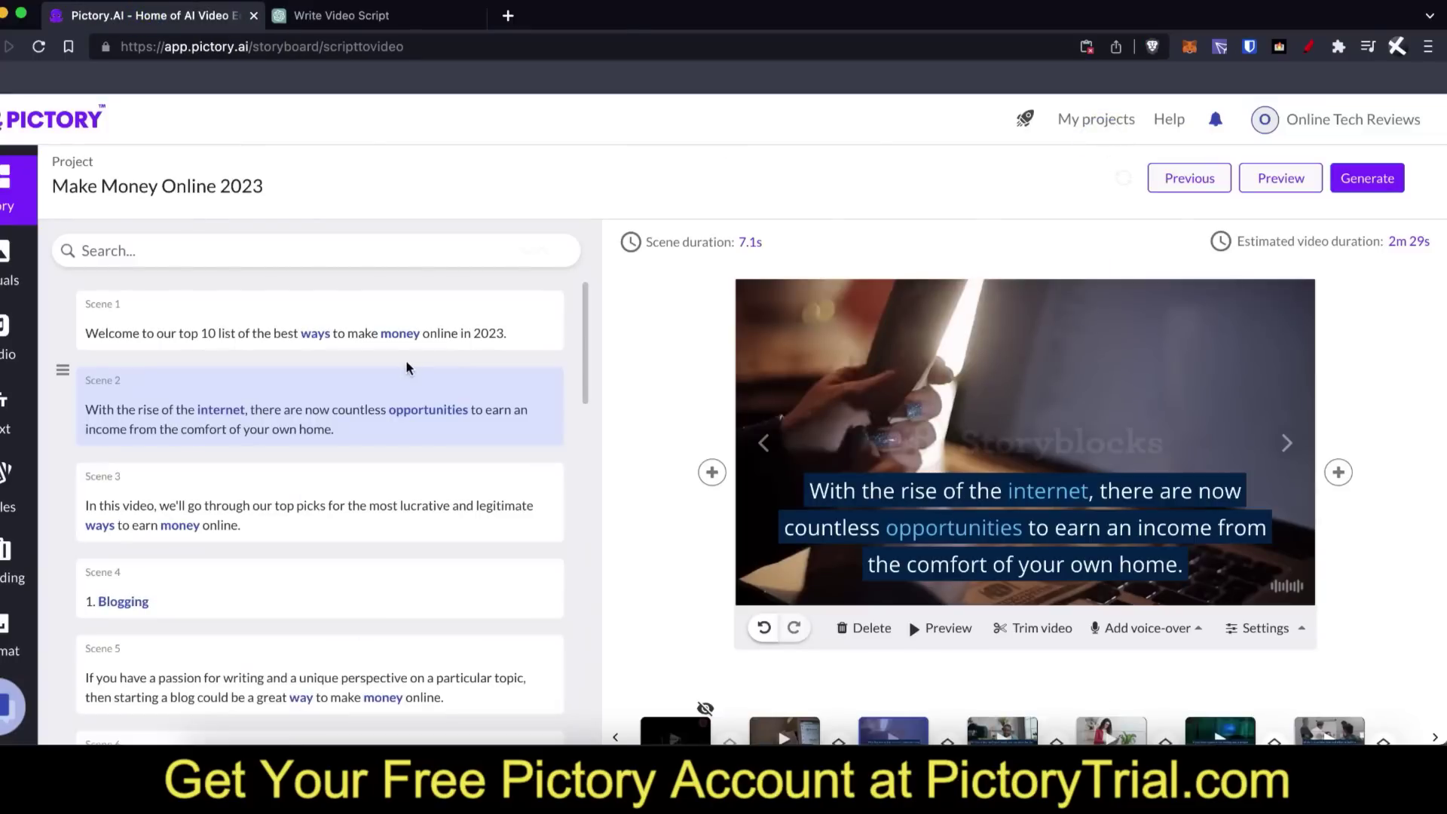
scroll(581, 327, down, 5)
scroll(581, 326, up, 5)
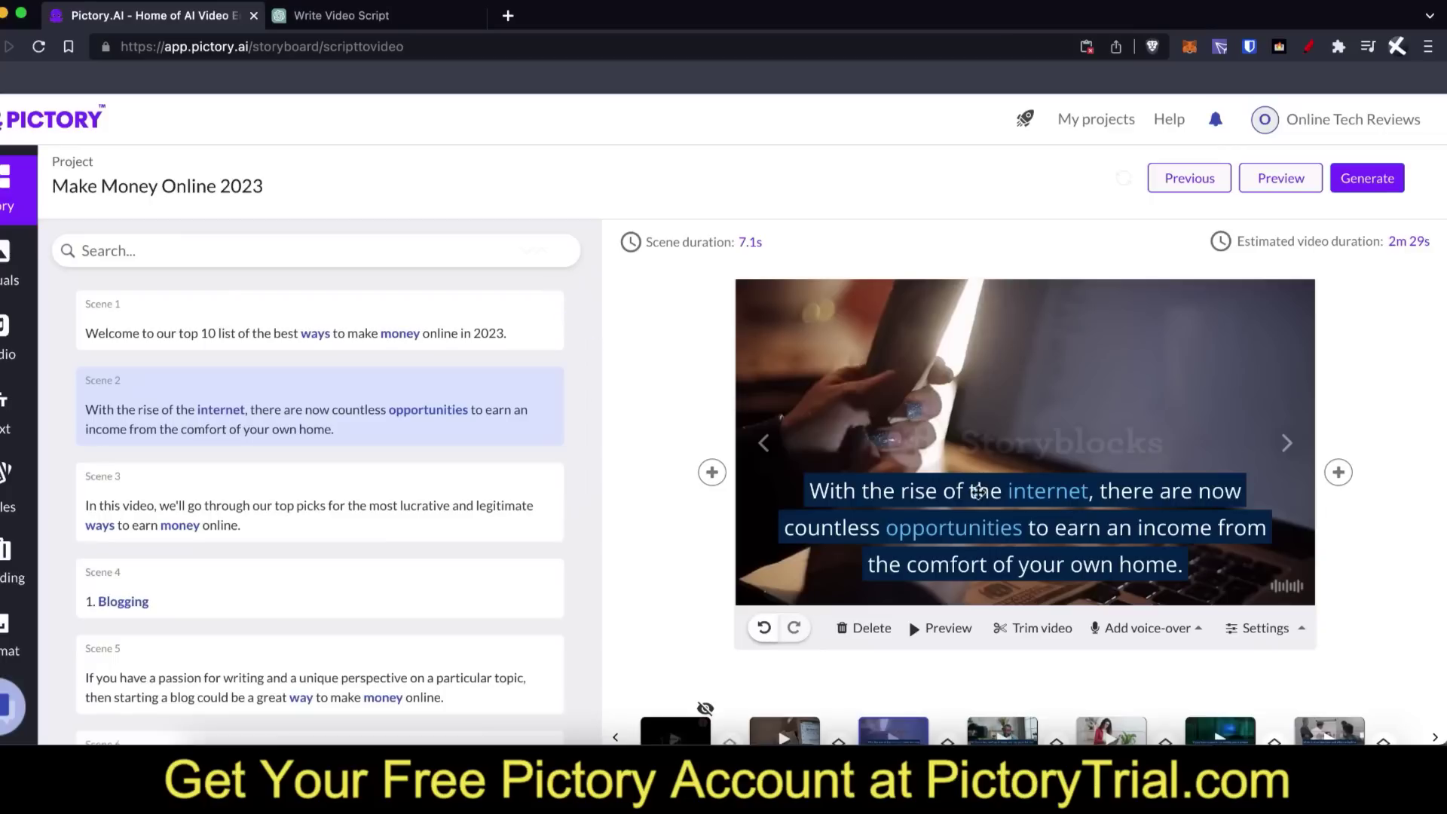
Step: Generate the final video from the 'Make Money Online 2023' storyboard
click(1385, 183)
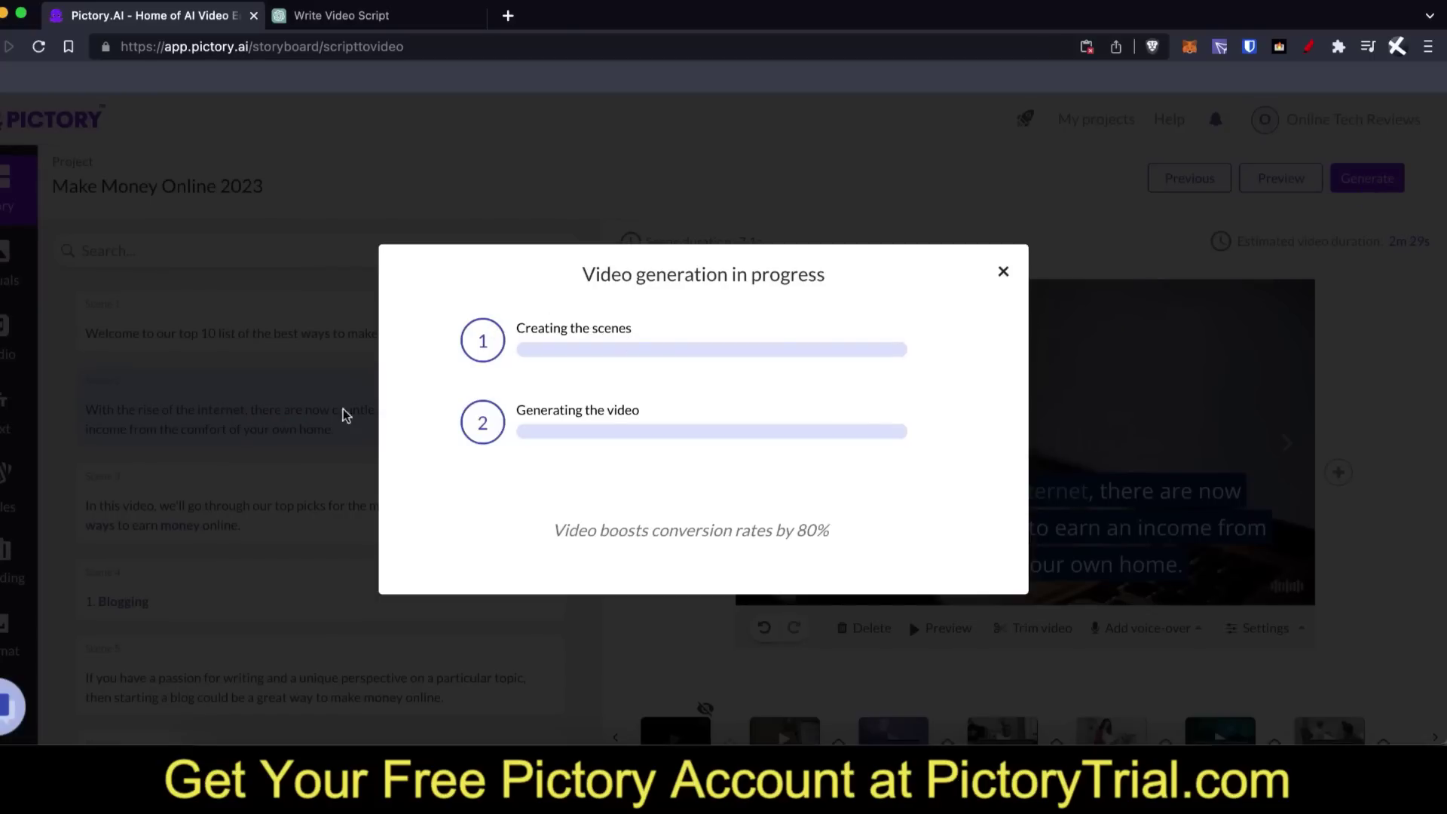